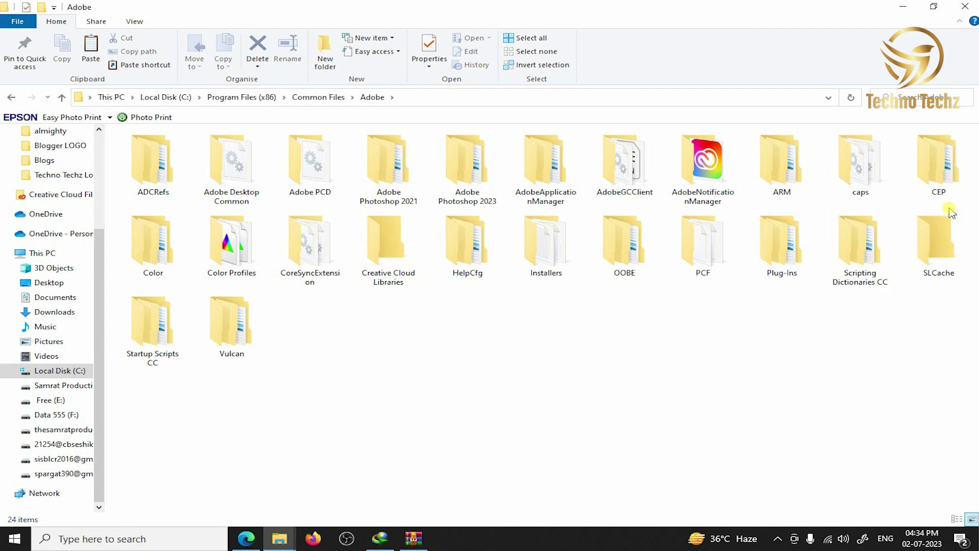
- Paste the copied GEOlayers3 folder into the Adobe CEP extensions folder, granting administrator permission for the copy
{"action": "double_click", "coordinate": [950, 197]}
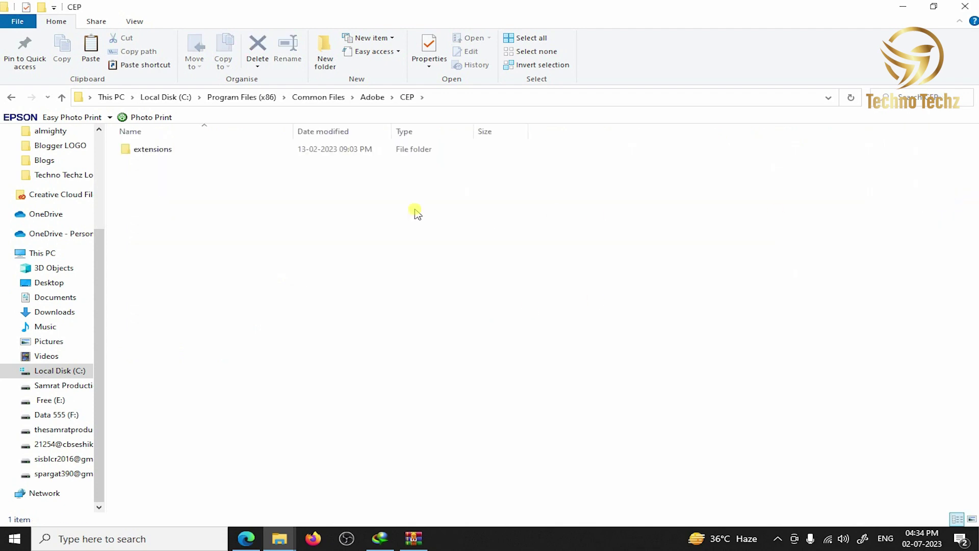
{"action": "double_click", "coordinate": [276, 152]}
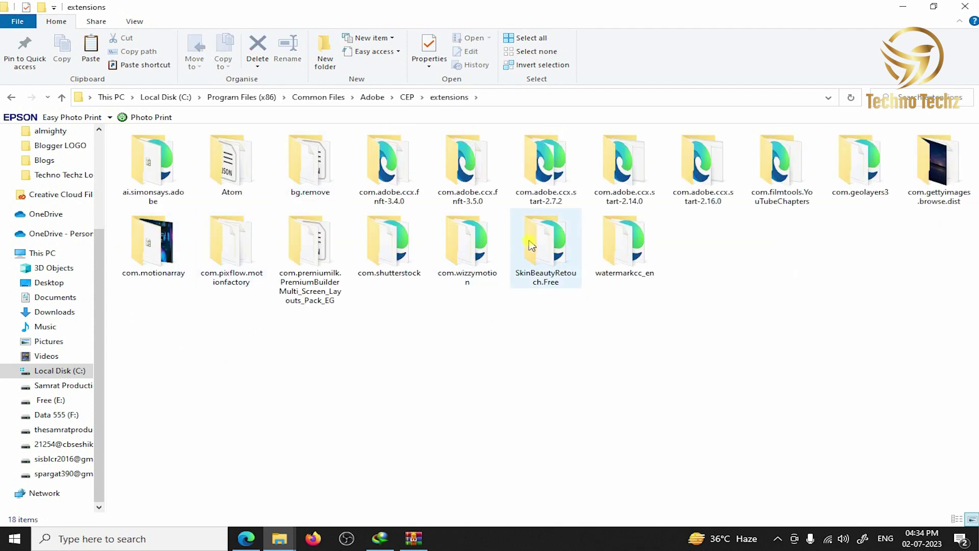
{"action": "right_click", "coordinate": [556, 401]}
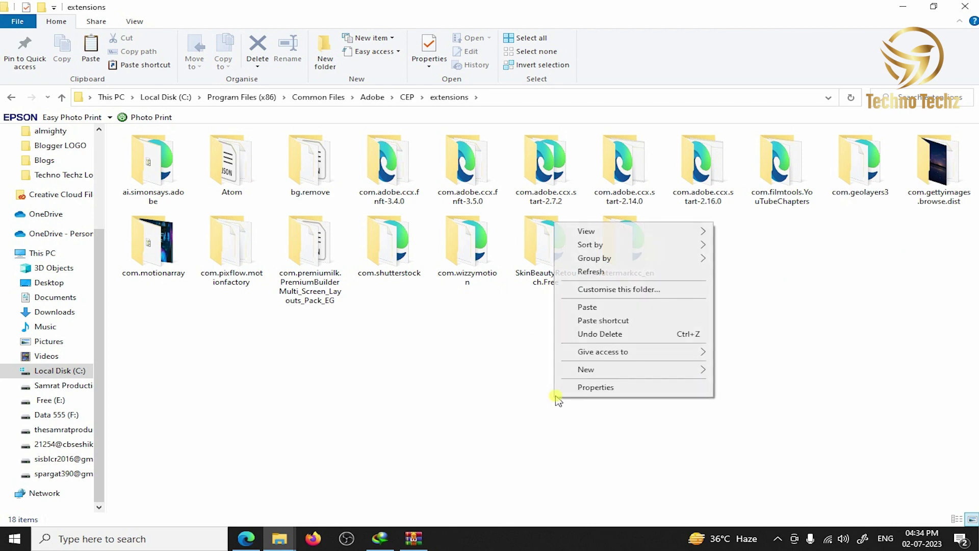
{"action": "left_click", "coordinate": [890, 178]}
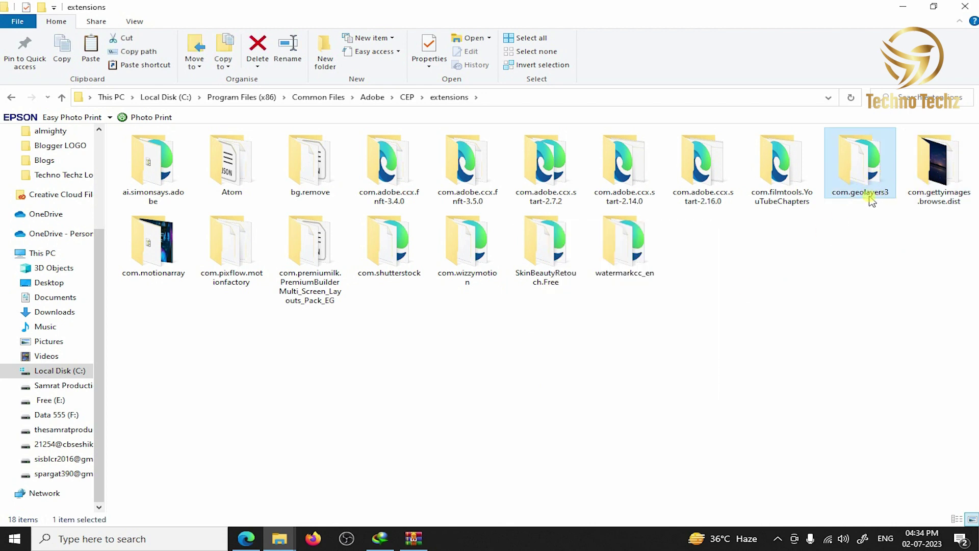
{"action": "right_click", "coordinate": [546, 414]}
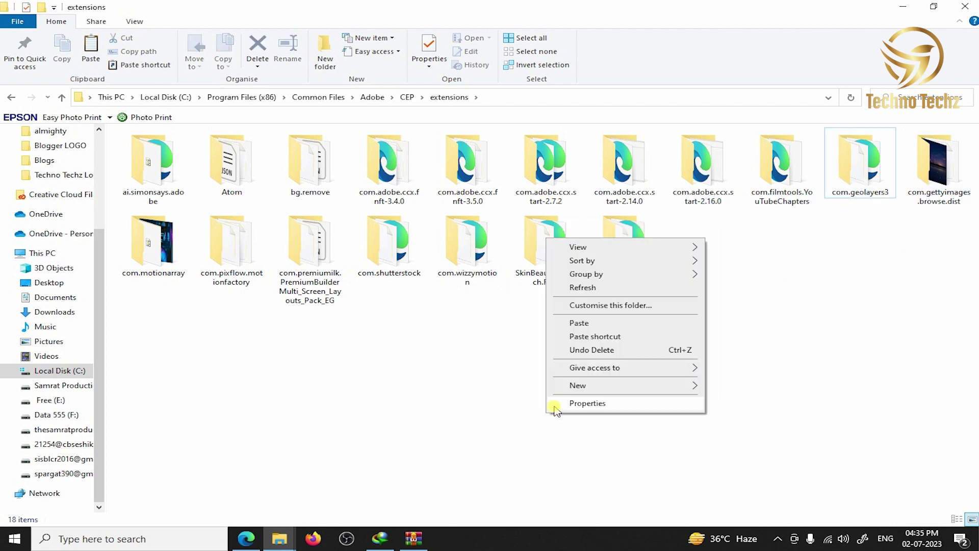
{"action": "left_click", "coordinate": [612, 323]}
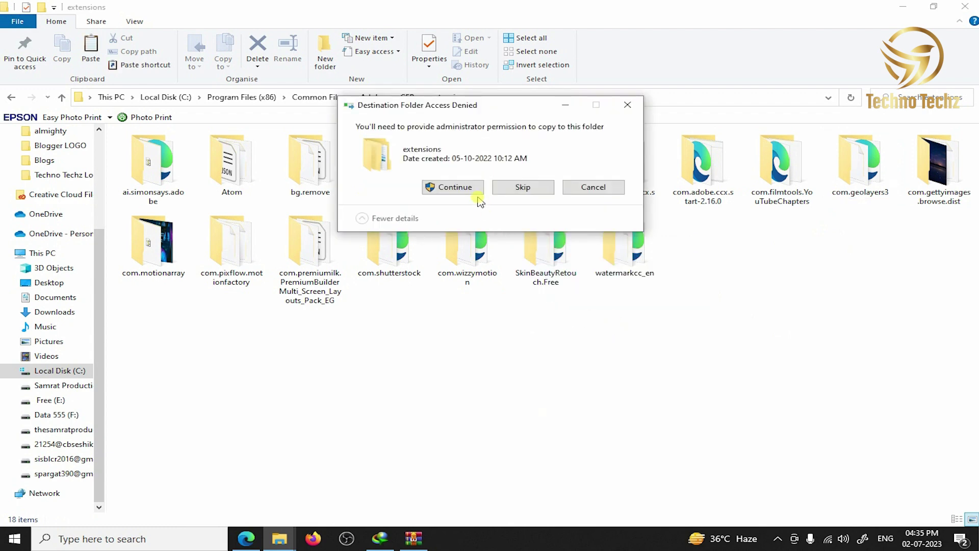
{"action": "left_click", "coordinate": [477, 191]}
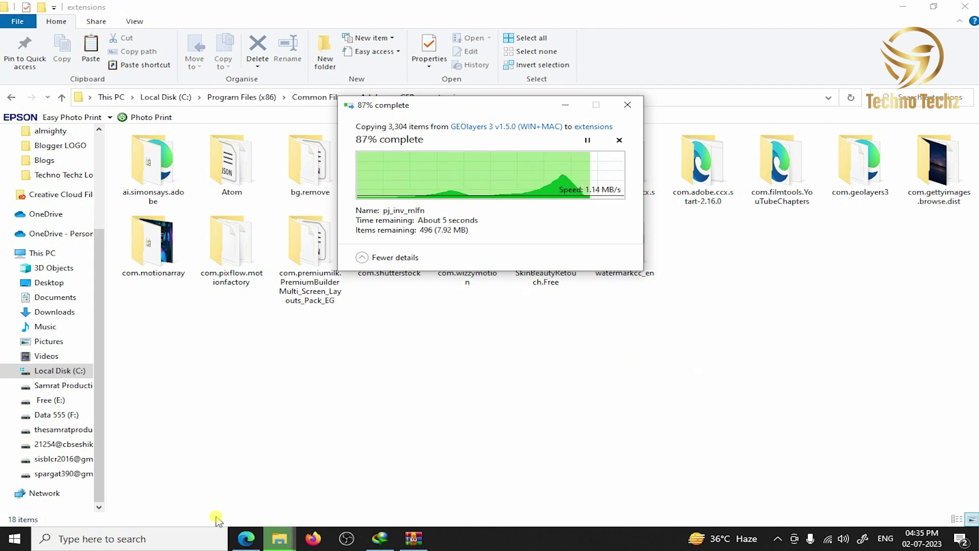
- Switch to the GEOlayers 3 v1.5.0 (WIN+MAC) folder and merge the Add Keys file into the Windows registry
{"action": "left_click", "coordinate": [204, 539]}
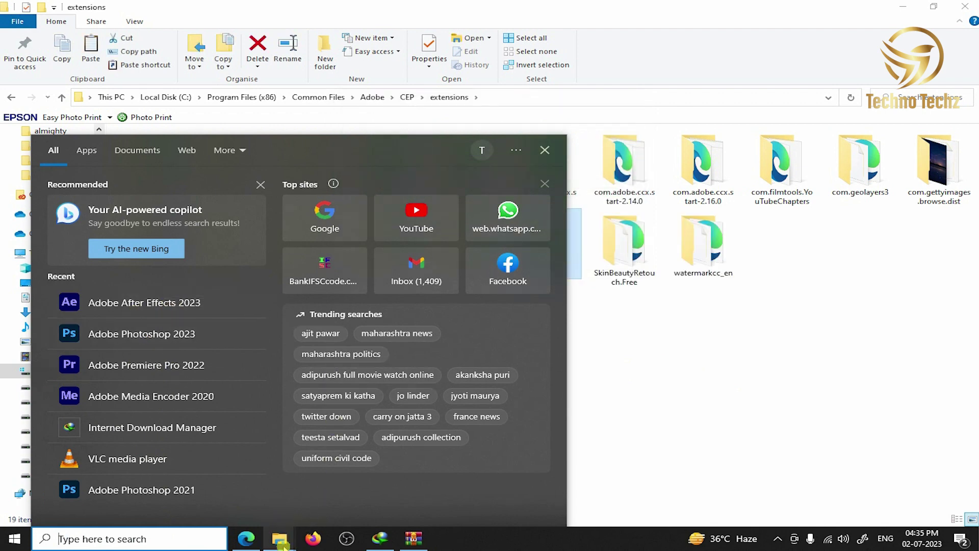
{"action": "left_click", "coordinate": [280, 539]}
{"action": "left_click", "coordinate": [234, 497]}
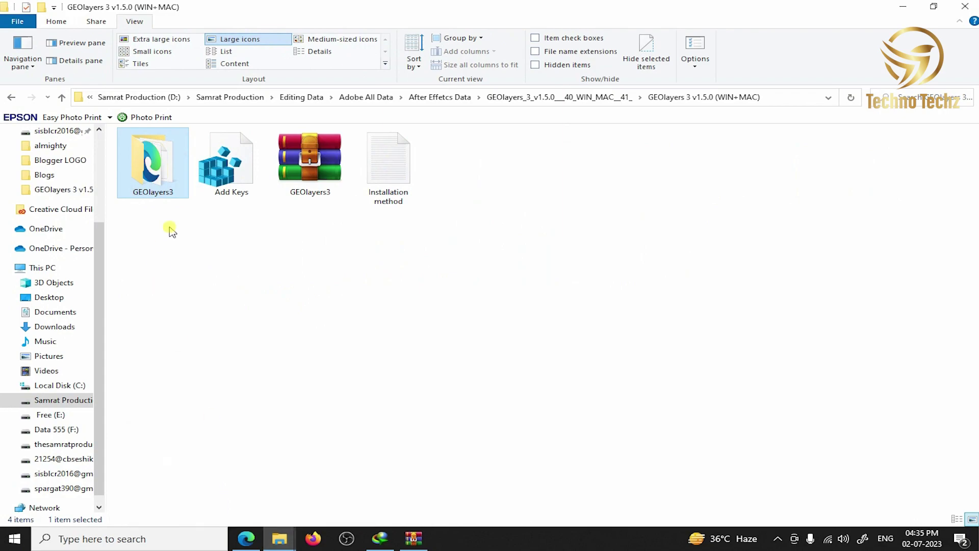
{"action": "left_click", "coordinate": [244, 176]}
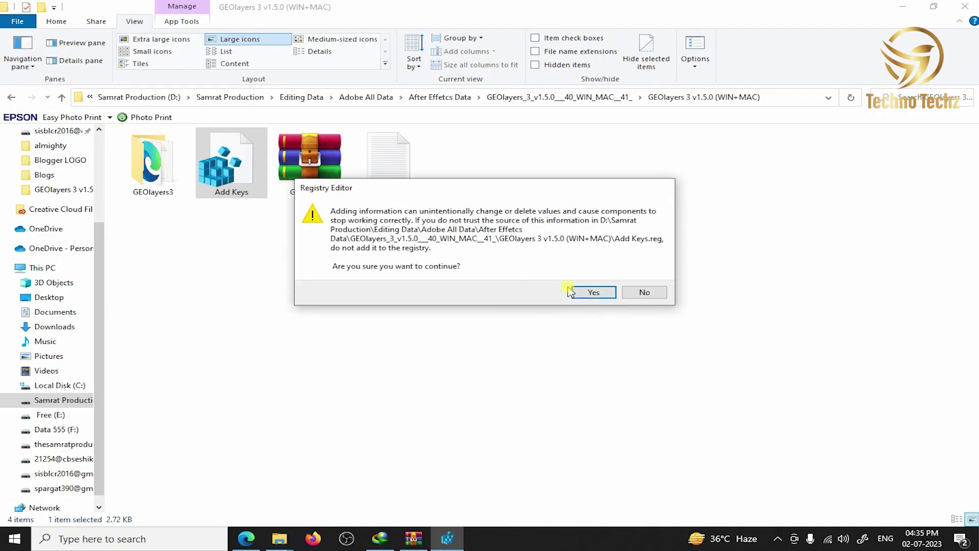
{"action": "left_click", "coordinate": [594, 293]}
{"action": "left_click", "coordinate": [645, 274]}
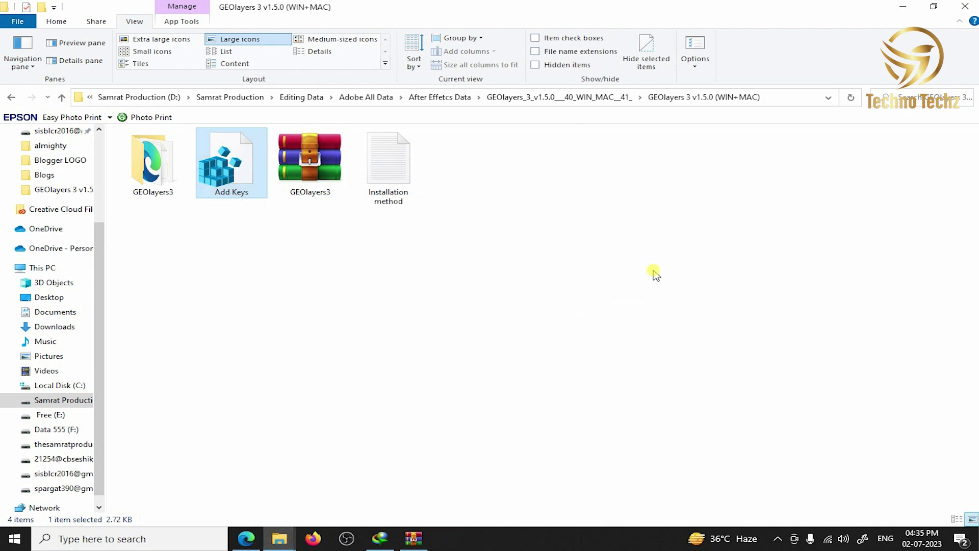
- Launch Adobe After Effects 2023 and dismiss its home screen
{"action": "left_click", "coordinate": [153, 539]}
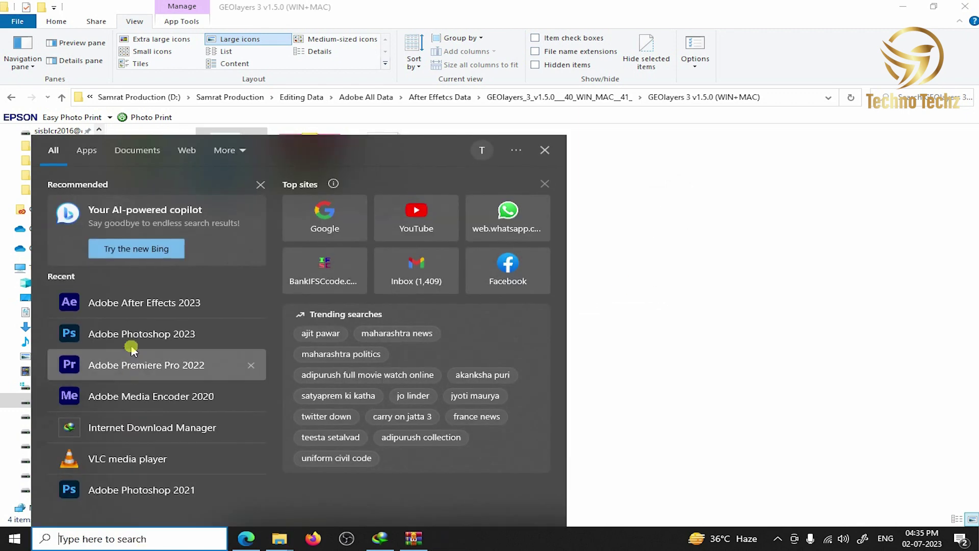
{"action": "left_click", "coordinate": [181, 305]}
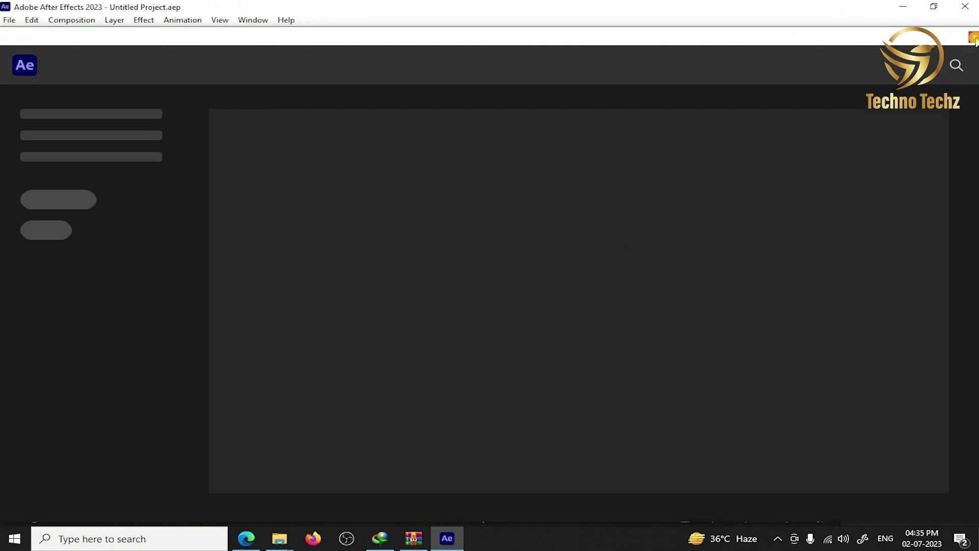
{"action": "left_click", "coordinate": [263, 149]}
- Open the installed GEOlayers 3 extension to check its panel, and close it
{"action": "left_click", "coordinate": [258, 23]}
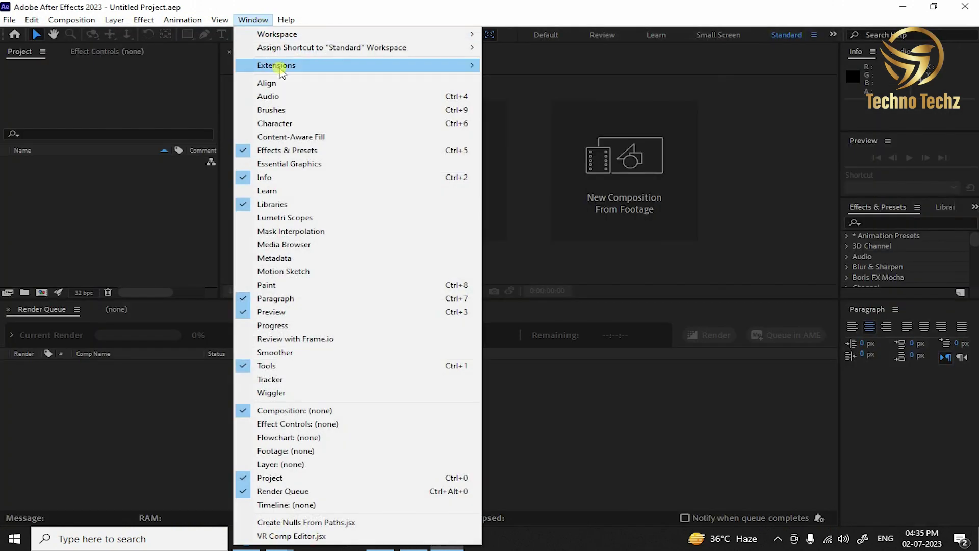
{"action": "mouse_move", "coordinate": [280, 64]}
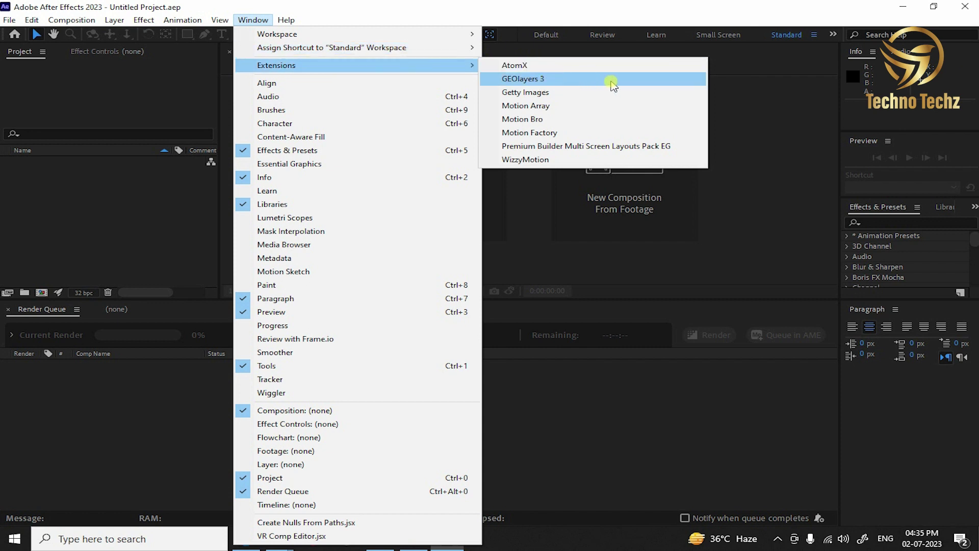
{"action": "left_click", "coordinate": [612, 79]}
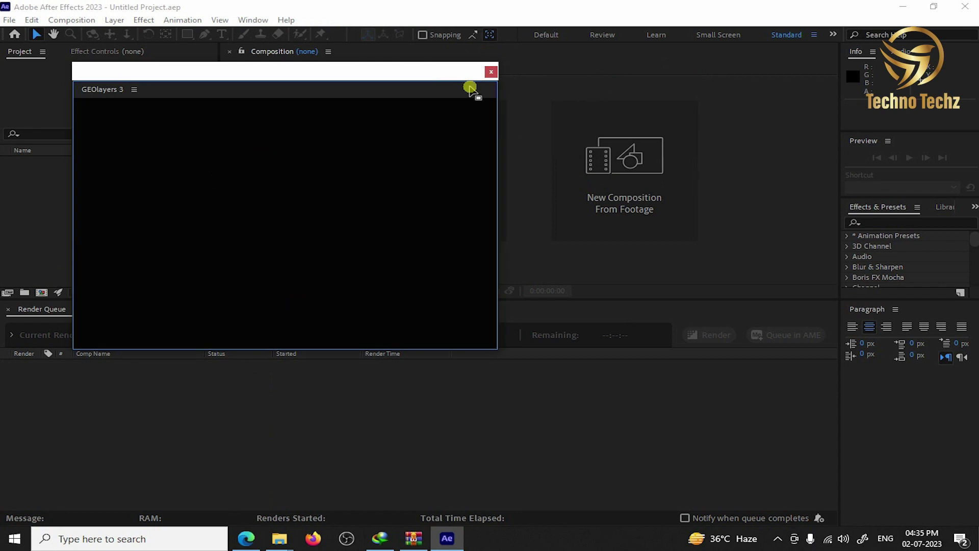
{"action": "left_click", "coordinate": [491, 71]}
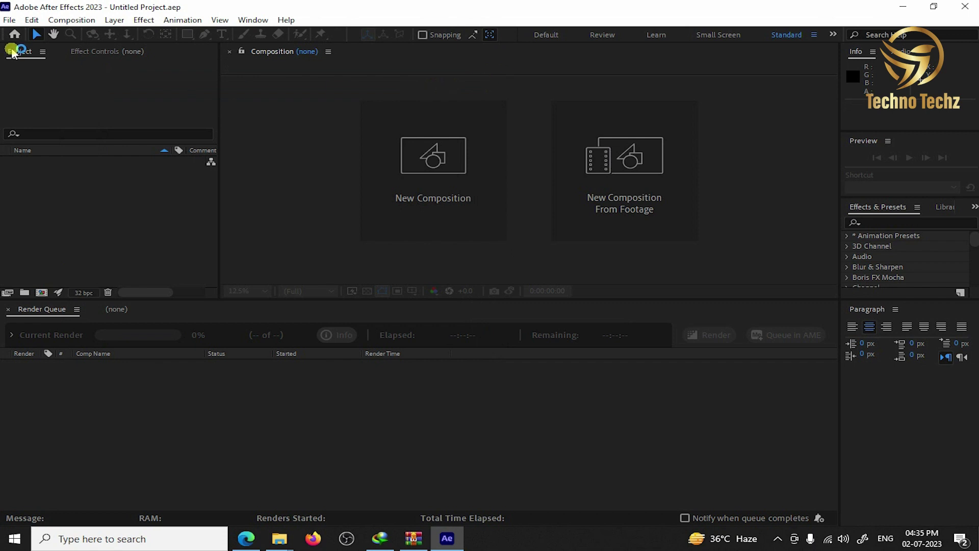
- Review the Scripting & Expressions preferences and accept them
{"action": "left_click", "coordinate": [11, 20]}
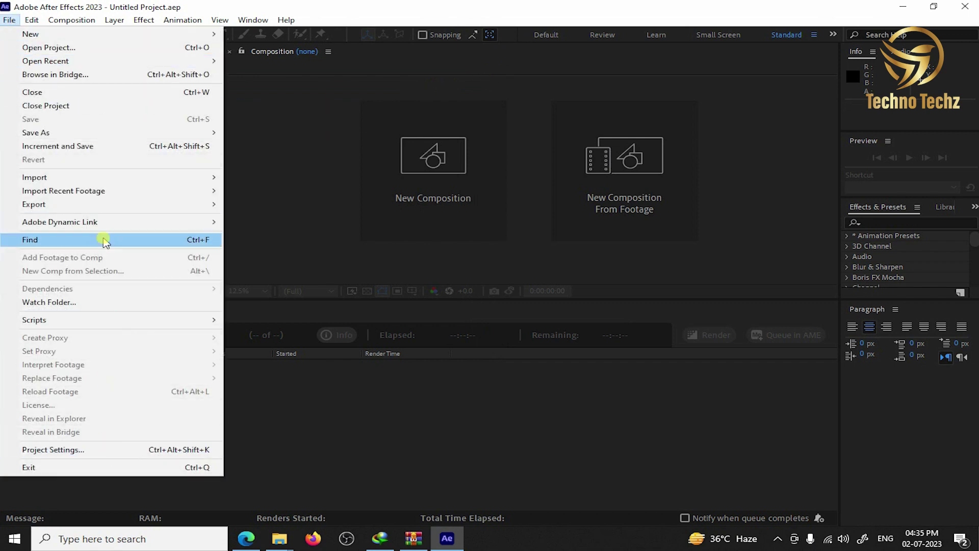
{"action": "mouse_move", "coordinate": [91, 207]}
{"action": "mouse_move", "coordinate": [32, 21]}
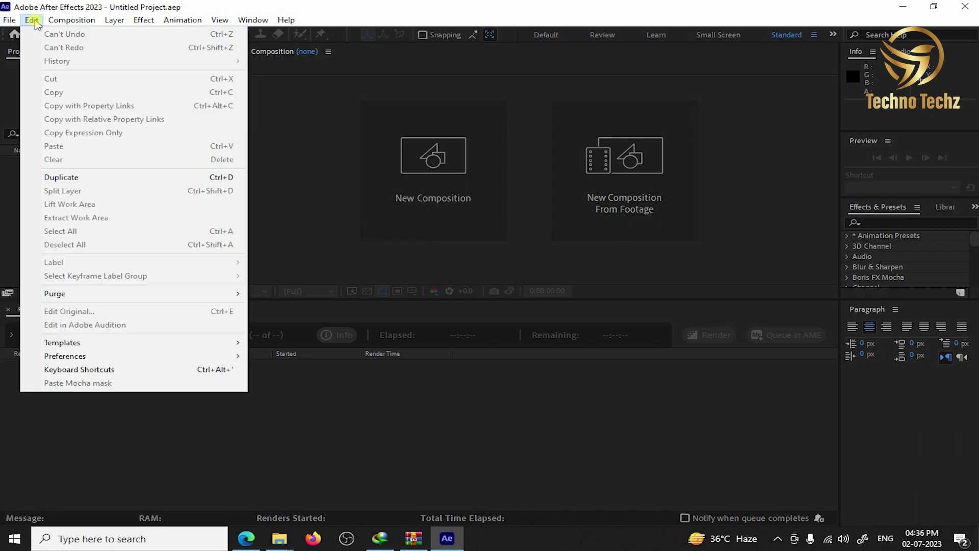
{"action": "mouse_move", "coordinate": [117, 364]}
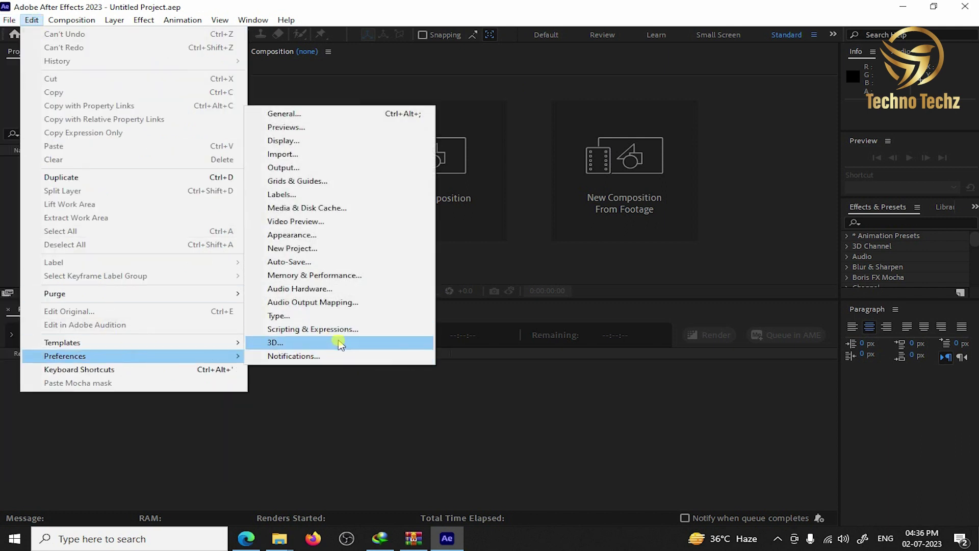
{"action": "left_click", "coordinate": [385, 329]}
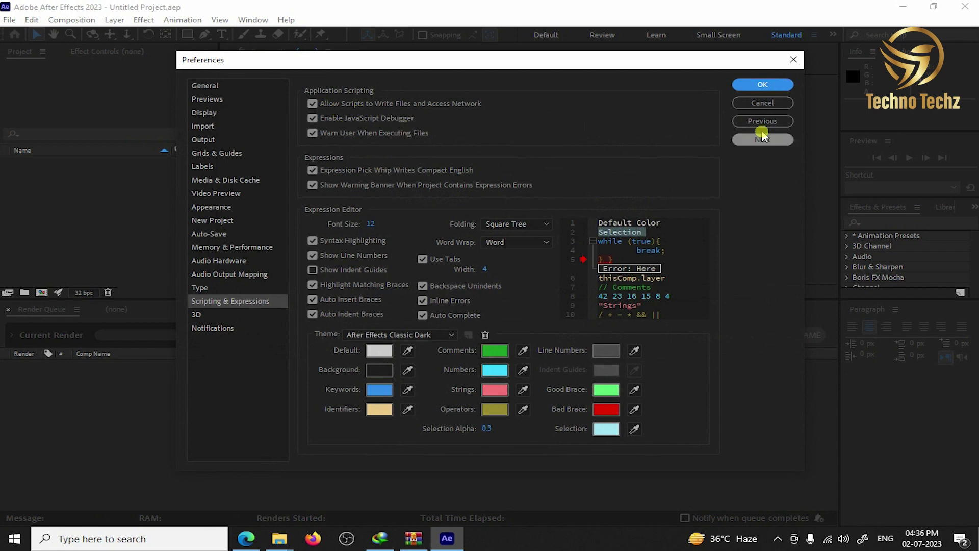
{"action": "left_click", "coordinate": [774, 86]}
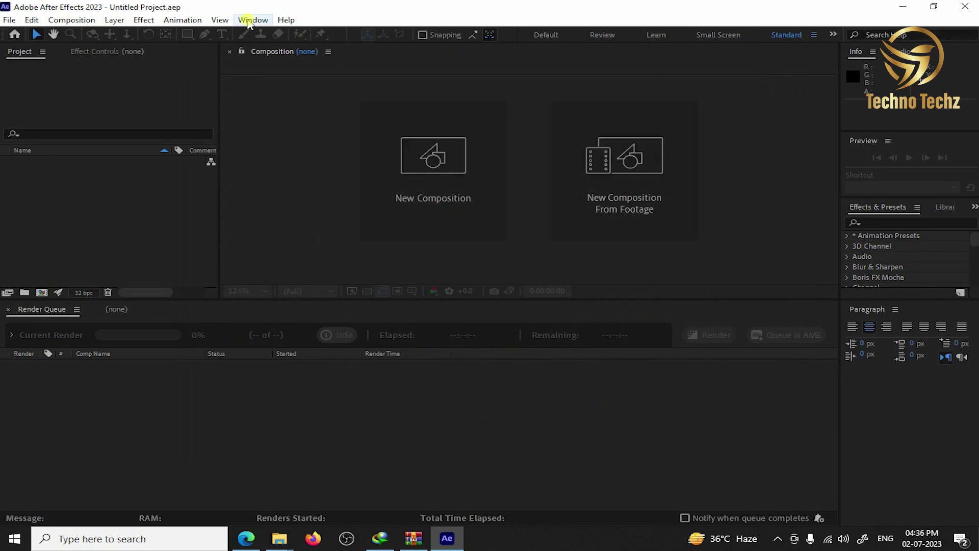
- Reopen the GEOlayers 3 extension, inspect its panel options, and close the panel
{"action": "left_click", "coordinate": [251, 20]}
{"action": "mouse_move", "coordinate": [286, 65]}
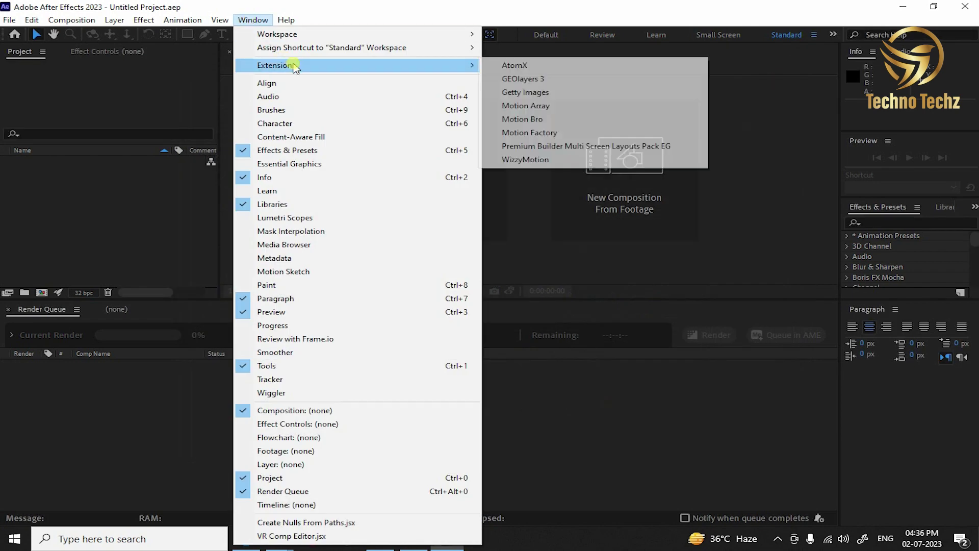
{"action": "left_click", "coordinate": [556, 69]}
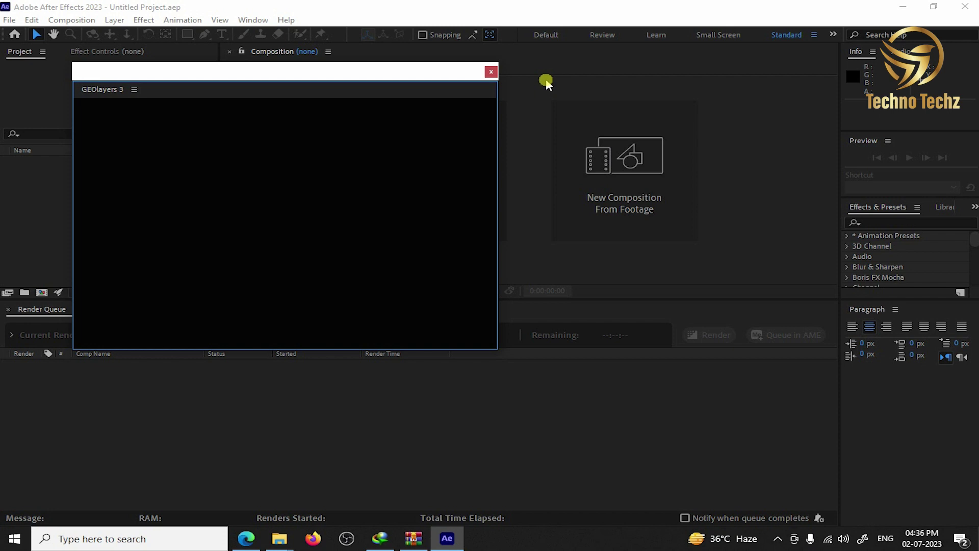
{"action": "left_click", "coordinate": [134, 90]}
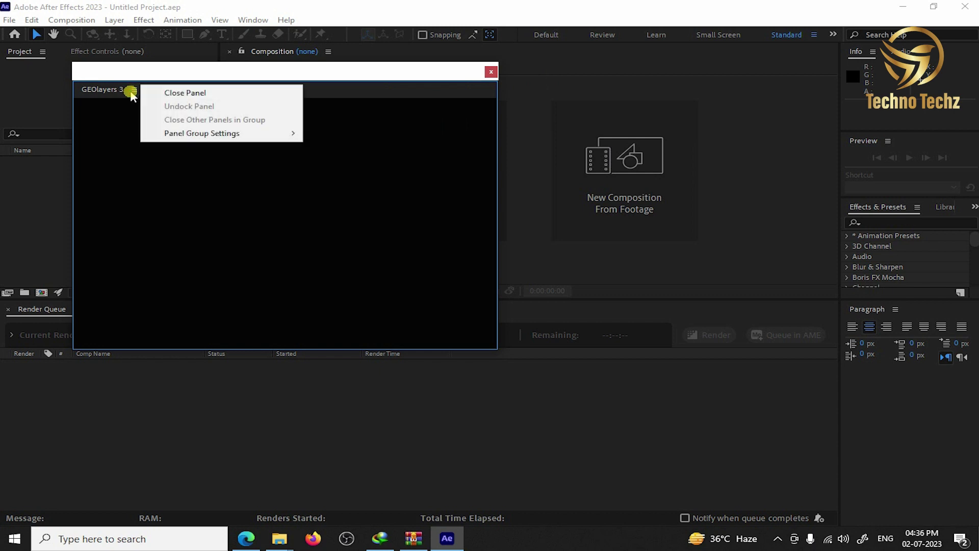
{"action": "left_click", "coordinate": [104, 92]}
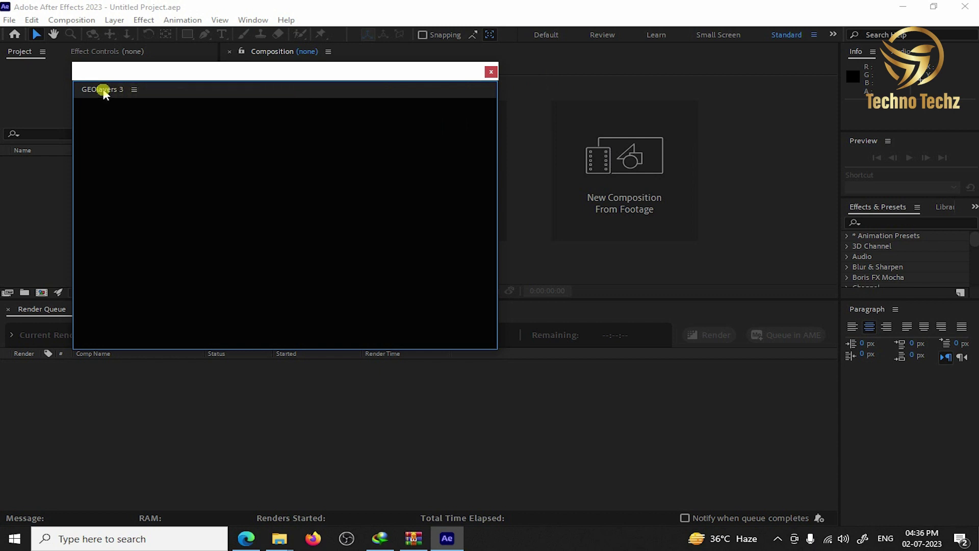
{"action": "left_click_drag", "start_coordinate": [381, 73], "coordinate": [519, 65]}
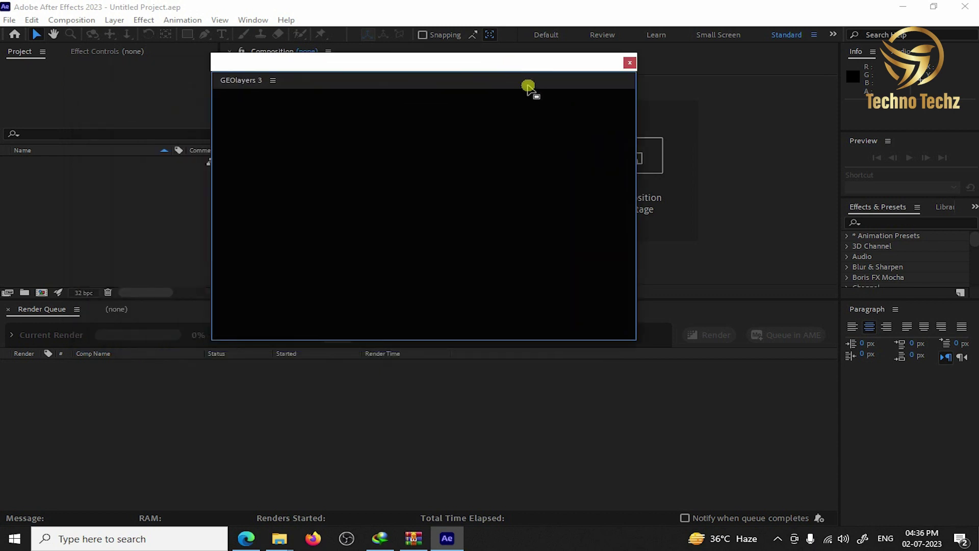
{"action": "left_click", "coordinate": [630, 64]}
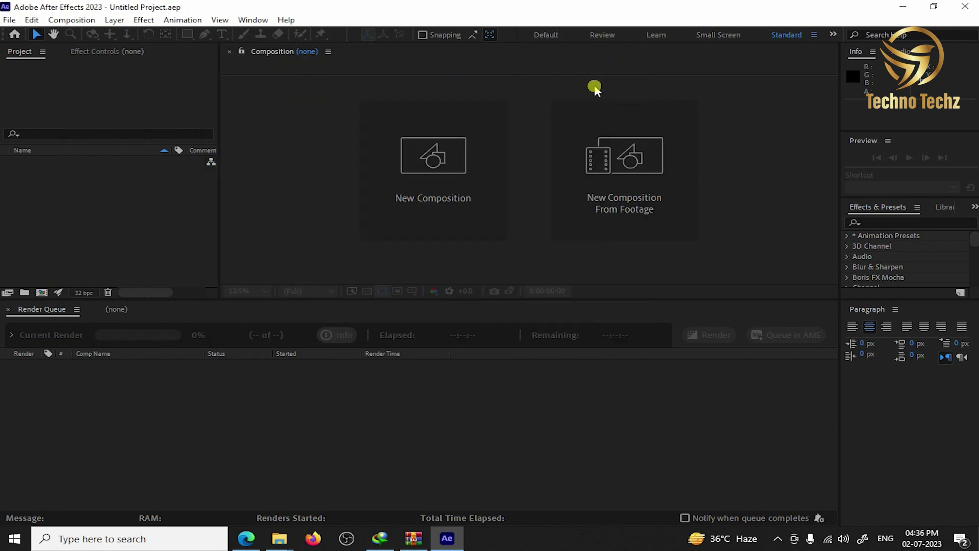
- Create a new 1920 x 1080 composition at 23.98 fps using the offered settings
{"action": "right_click", "coordinate": [83, 228]}
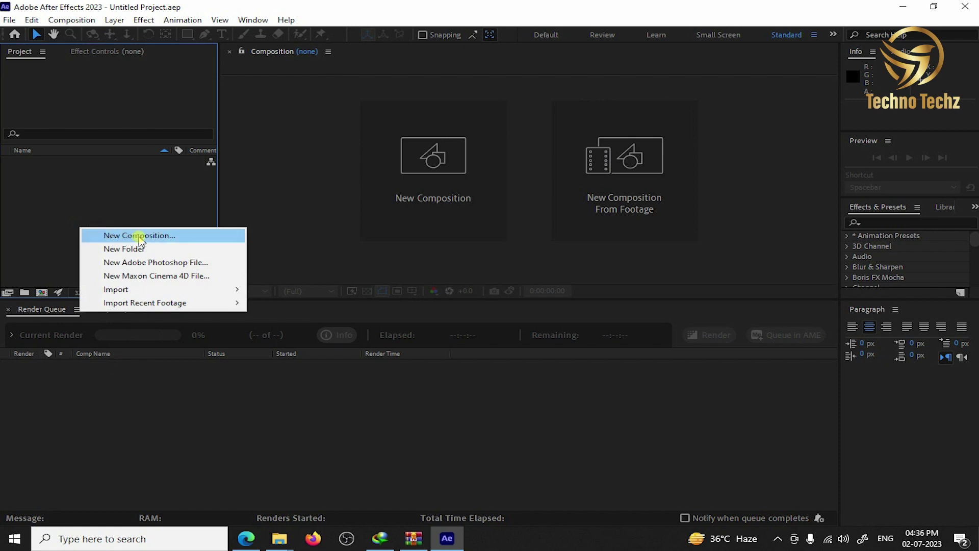
{"action": "left_click", "coordinate": [239, 233]}
{"action": "left_click", "coordinate": [577, 410]}
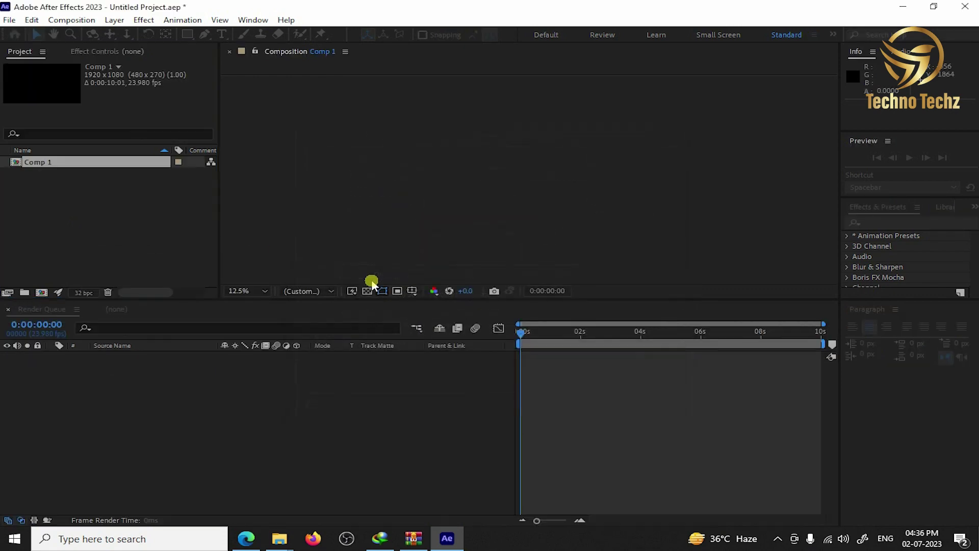
- Open the GEOlayers 3 extension with the new composition active and move its floating panel aside
{"action": "left_click", "coordinate": [252, 19]}
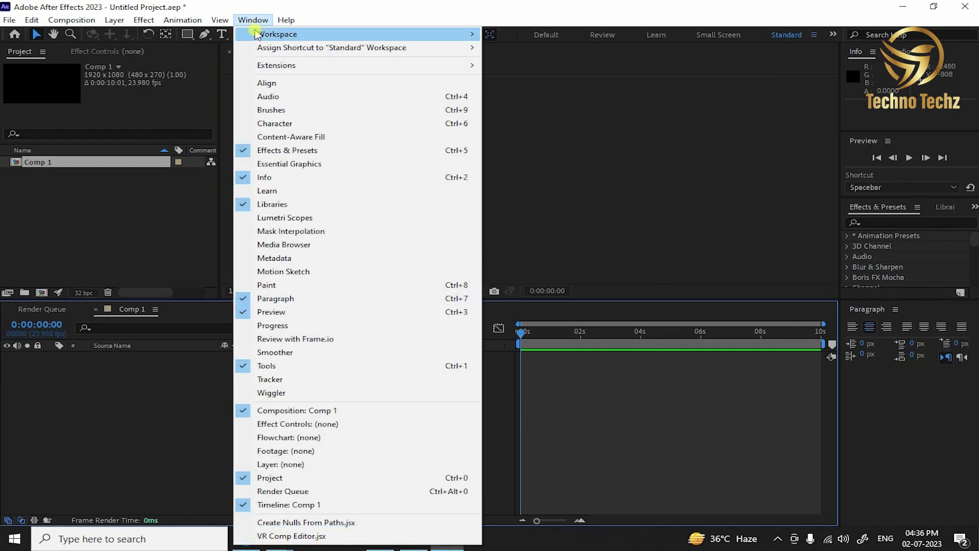
{"action": "mouse_move", "coordinate": [285, 65]}
{"action": "left_click", "coordinate": [633, 79]}
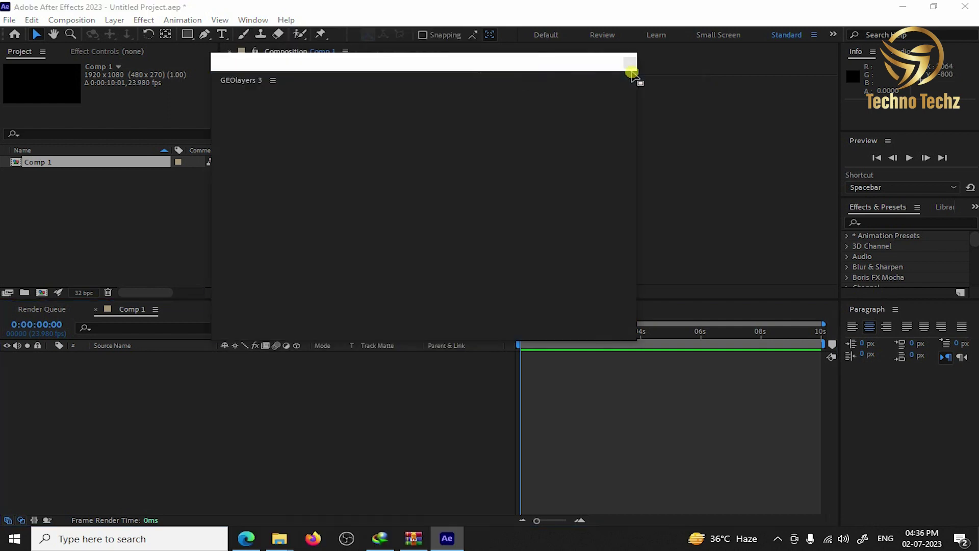
{"action": "left_click_drag", "start_coordinate": [531, 66], "coordinate": [775, 55]}
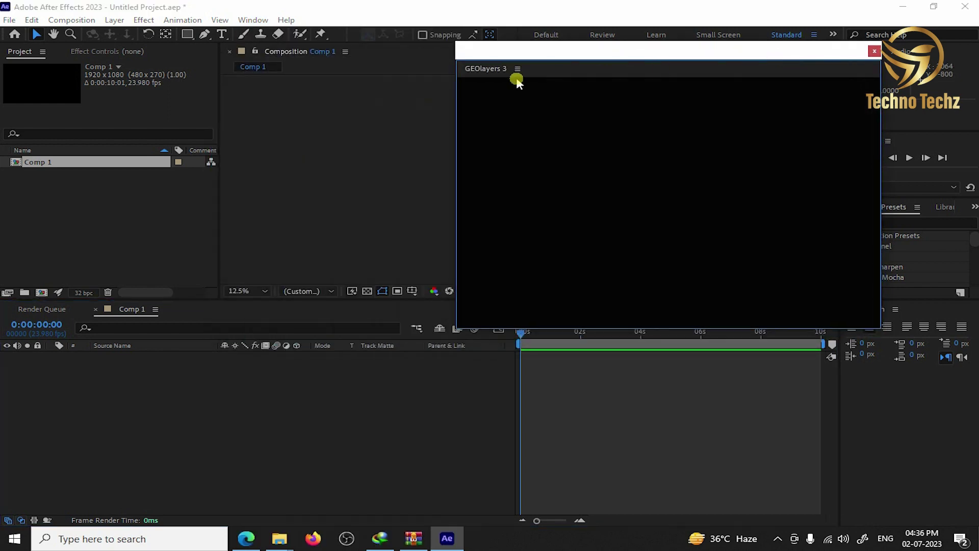
{"action": "left_click", "coordinate": [518, 69]}
{"action": "mouse_move", "coordinate": [572, 113]}
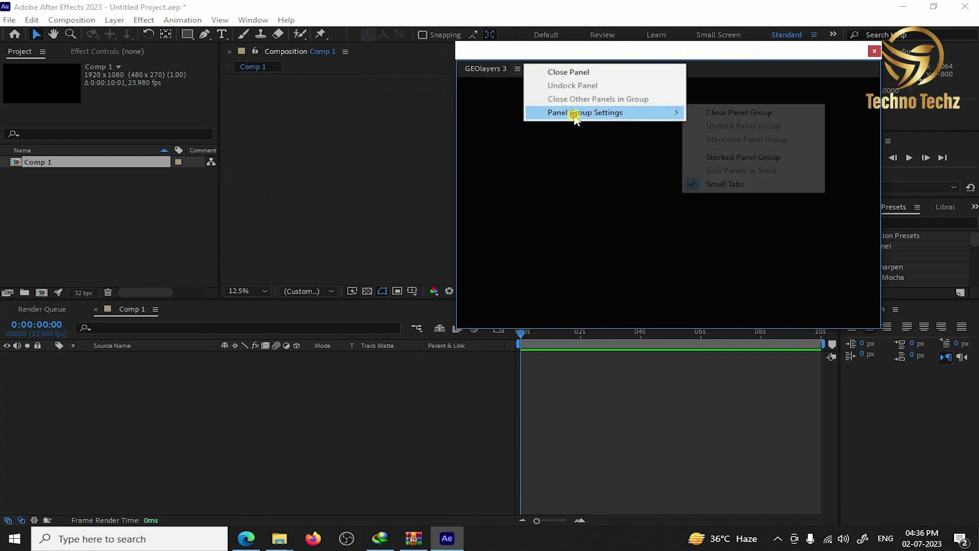
{"action": "left_click", "coordinate": [490, 72]}
{"action": "right_click", "coordinate": [491, 70]}
{"action": "left_click", "coordinate": [491, 70]}
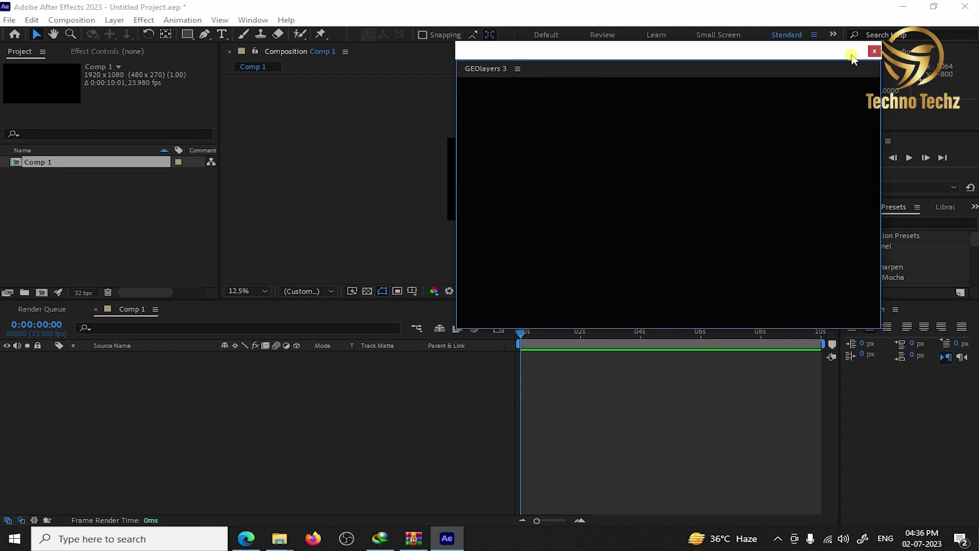
- Close the GEOlayers 3 panel, review the application scripting options in the Scripting & Expressions preferences, and accept them
{"action": "left_click", "coordinate": [873, 51]}
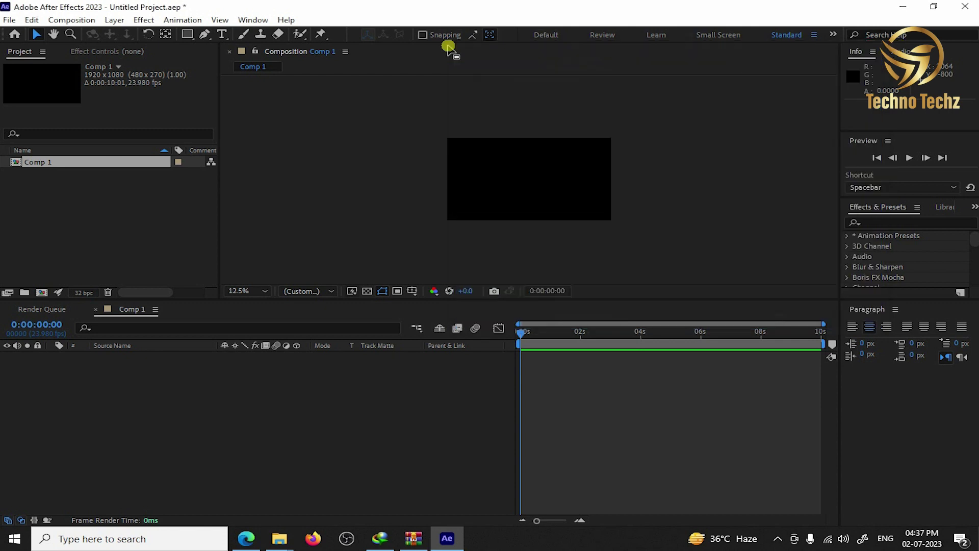
{"action": "left_click", "coordinate": [31, 20]}
{"action": "mouse_move", "coordinate": [149, 356]}
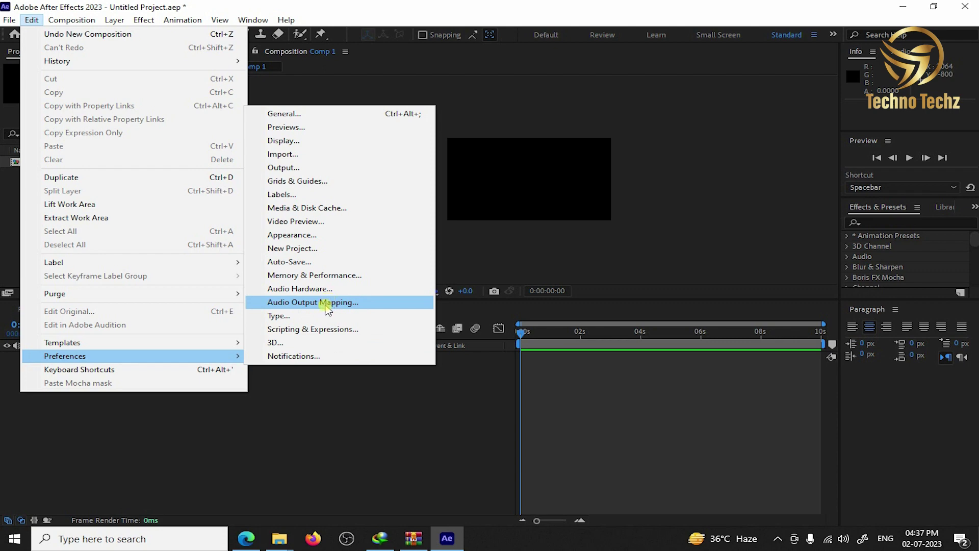
{"action": "left_click", "coordinate": [327, 329]}
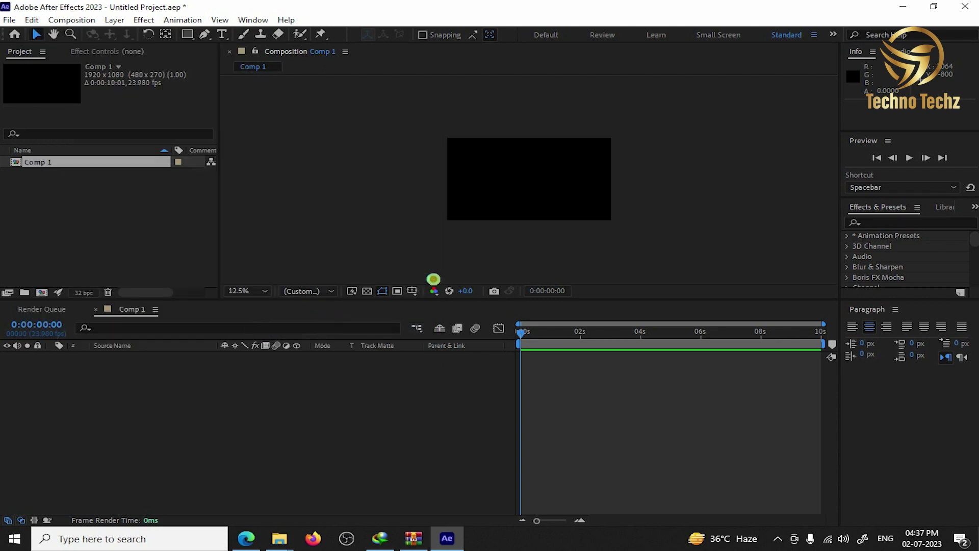
{"action": "left_click", "coordinate": [374, 104]}
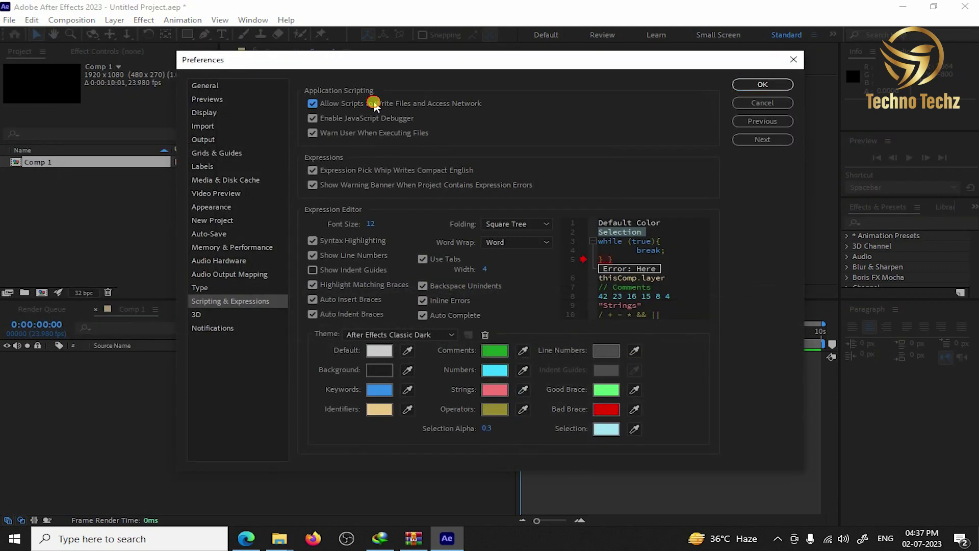
{"action": "left_click", "coordinate": [374, 105]}
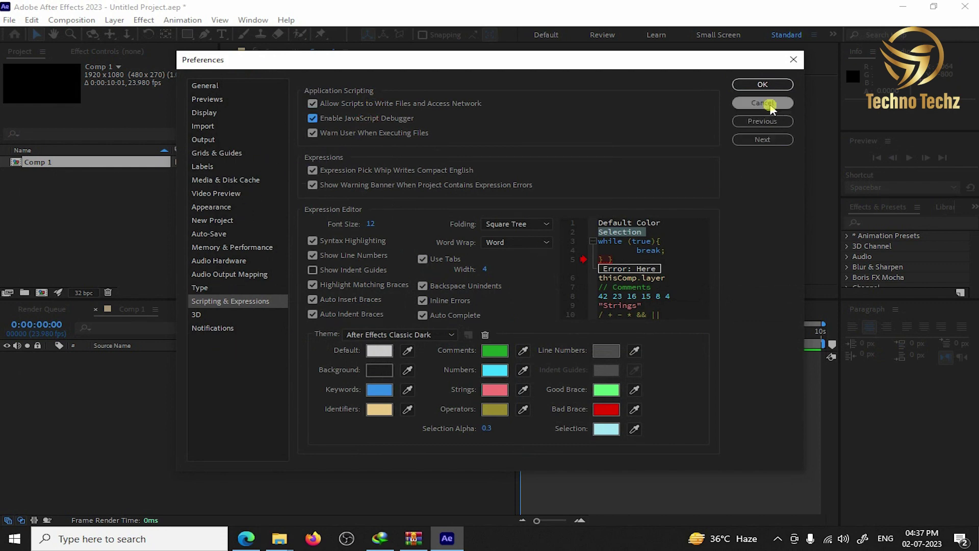
{"action": "left_click", "coordinate": [762, 83]}
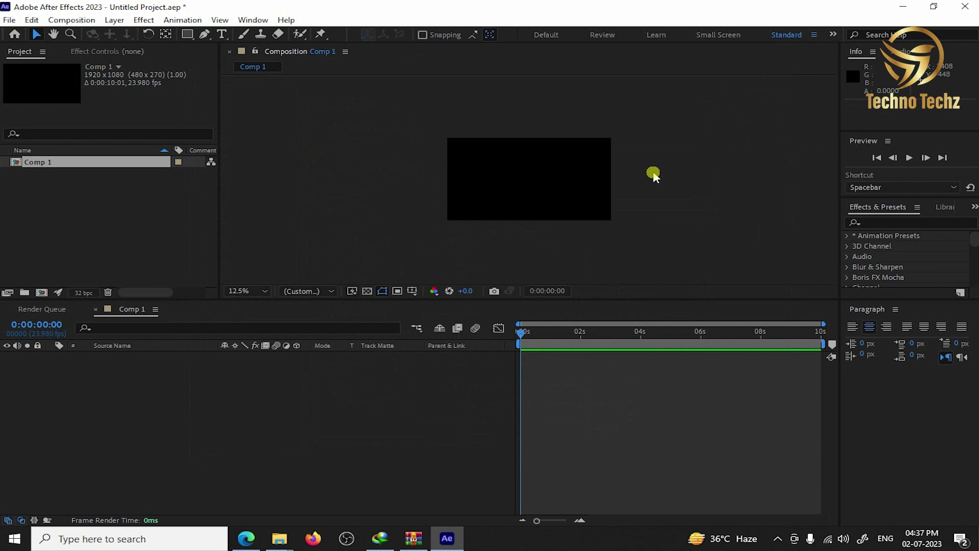
- Quit After Effects without saving the project, and check the extension paths in the Installation method text file
{"action": "left_click", "coordinate": [965, 6]}
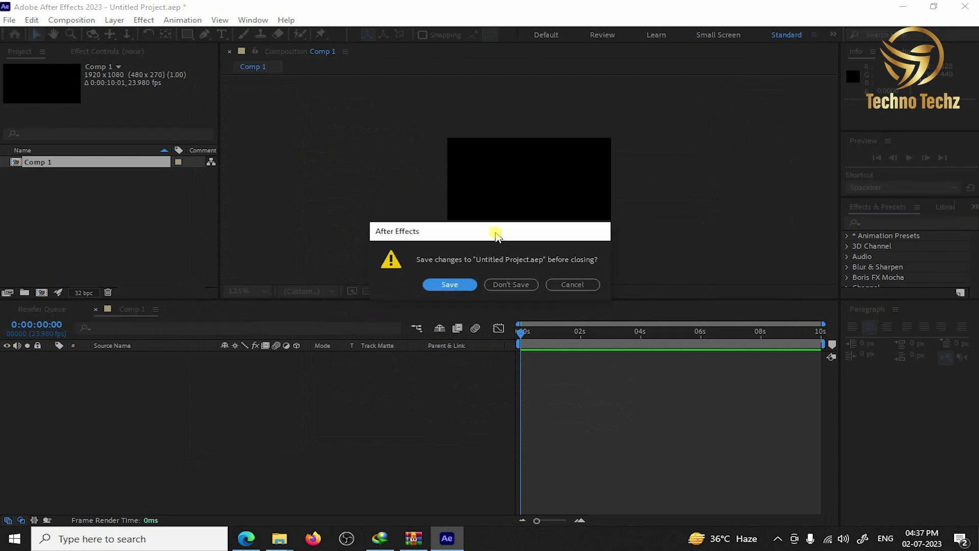
{"action": "left_click", "coordinate": [511, 285]}
{"action": "right_click", "coordinate": [400, 237]}
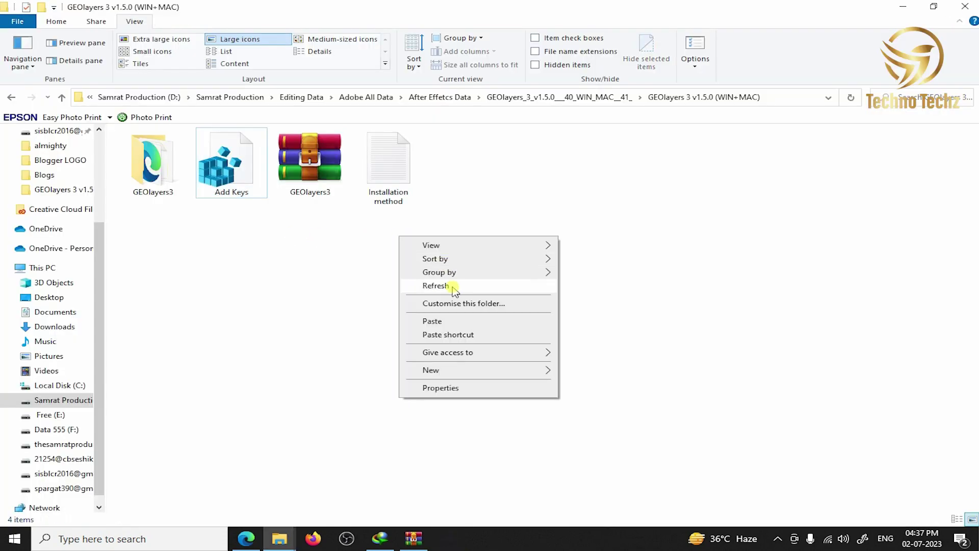
{"action": "left_click", "coordinate": [453, 287]}
{"action": "double_click", "coordinate": [399, 187]}
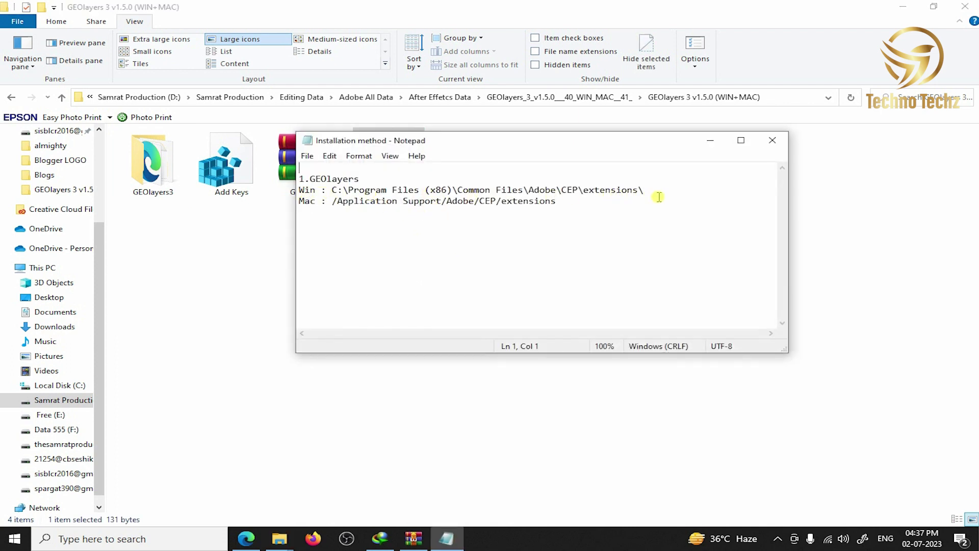
{"action": "left_click", "coordinate": [772, 140]}
- Run the Add Keys registration file from the GEOlayers 3 v1.5.0 folder to add its keys to the registry
{"action": "left_click", "coordinate": [218, 156]}
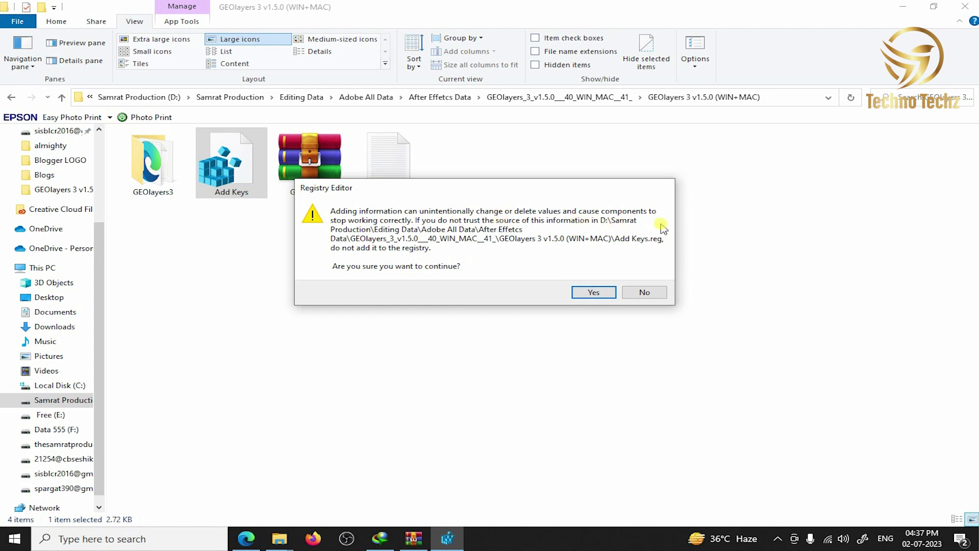
{"action": "left_click", "coordinate": [590, 296]}
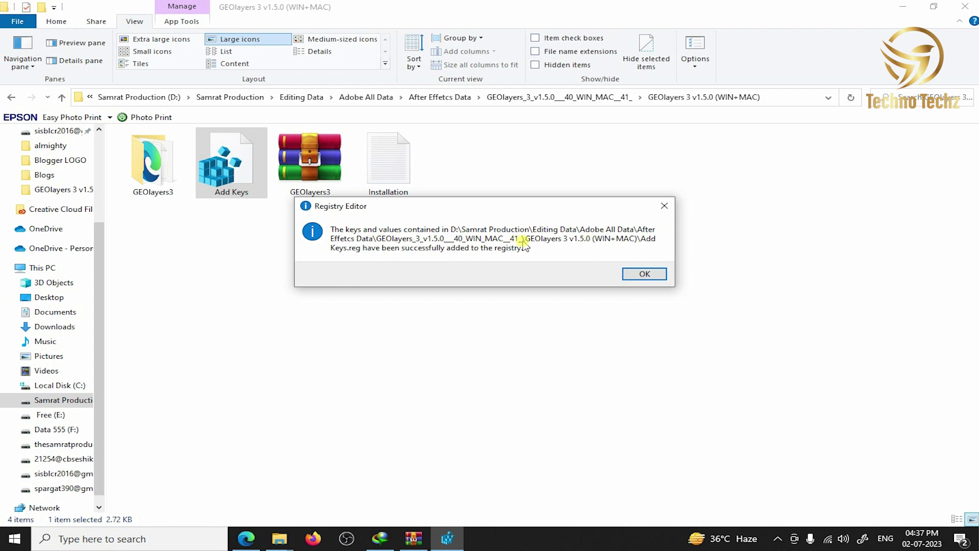
{"action": "left_click", "coordinate": [644, 273]}
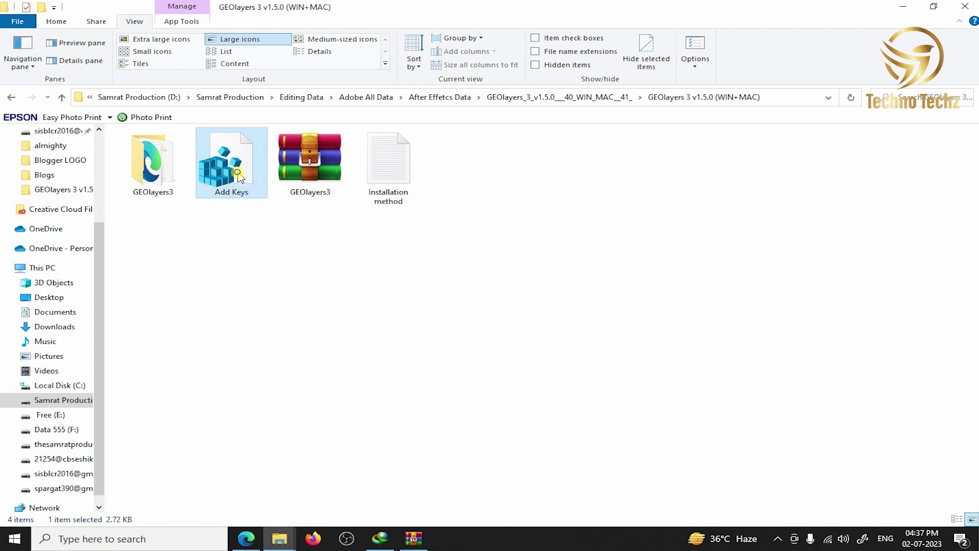
- Copy the Add Keys file into the GEOlayers3 folder under Program Files (x86)\Common Files\Adobe\CEP\extensions
{"action": "right_click", "coordinate": [261, 182]}
{"action": "left_click", "coordinate": [285, 431]}
{"action": "left_click", "coordinate": [279, 541]}
{"action": "left_click", "coordinate": [329, 487]}
{"action": "left_click", "coordinate": [548, 244]}
{"action": "double_click", "coordinate": [548, 244]}
{"action": "right_click", "coordinate": [302, 396]}
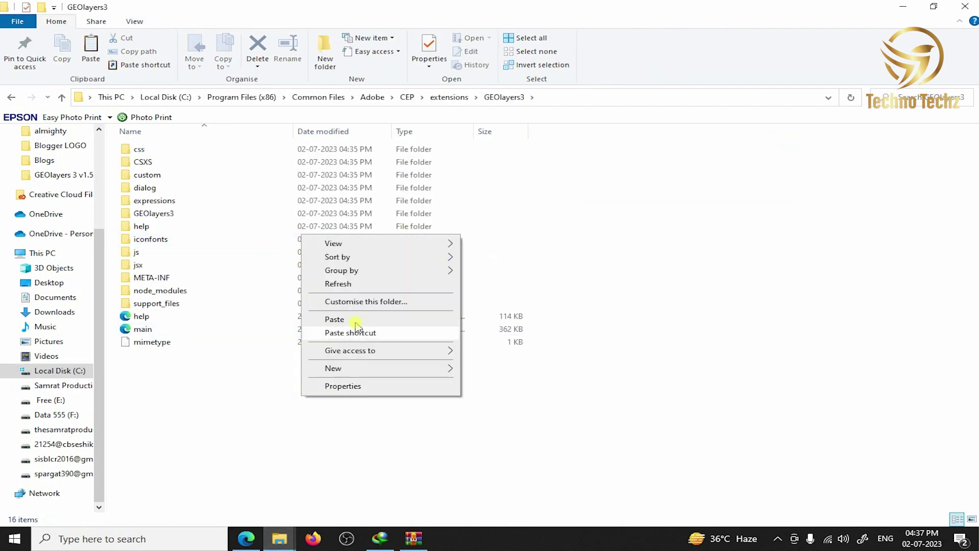
{"action": "left_click", "coordinate": [335, 320]}
{"action": "left_click", "coordinate": [449, 185]}
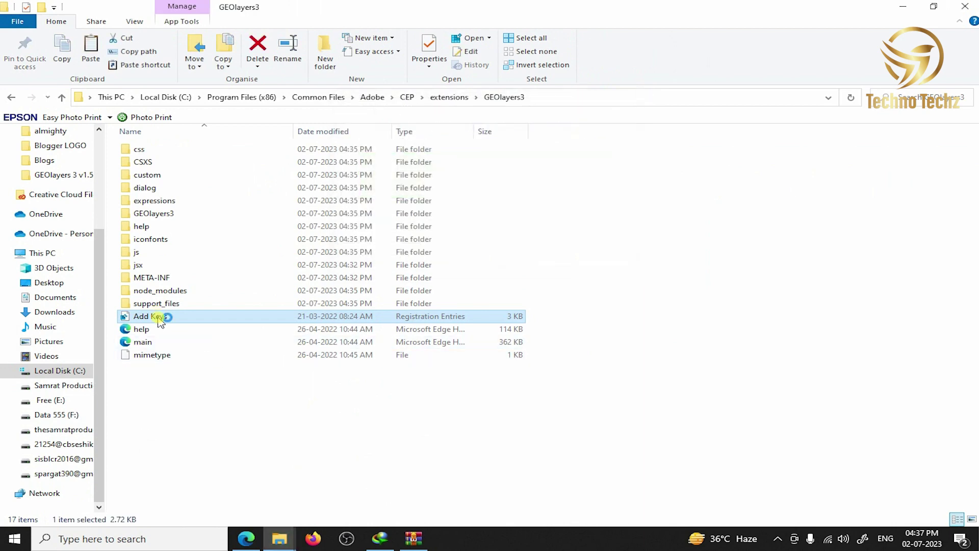
- Add the keys from the copied Add Keys file in the installed GEOlayers3 folder to the registry
{"action": "left_click", "coordinate": [586, 287]}
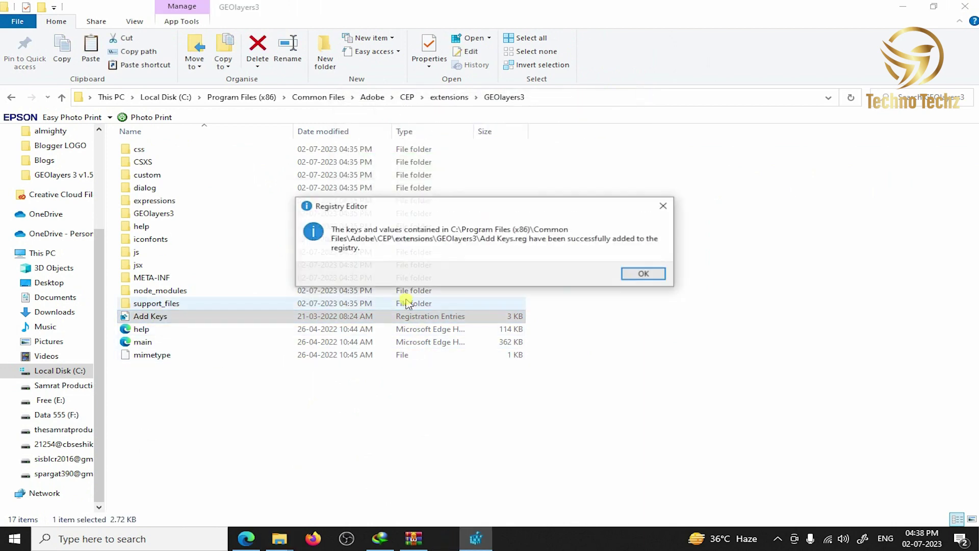
{"action": "left_click", "coordinate": [644, 273]}
- Compare the contents of the installed GEOlayers3 folder, including its expressions subfolder, with the GEOlayers3 folder nested inside it
{"action": "double_click", "coordinate": [214, 213]}
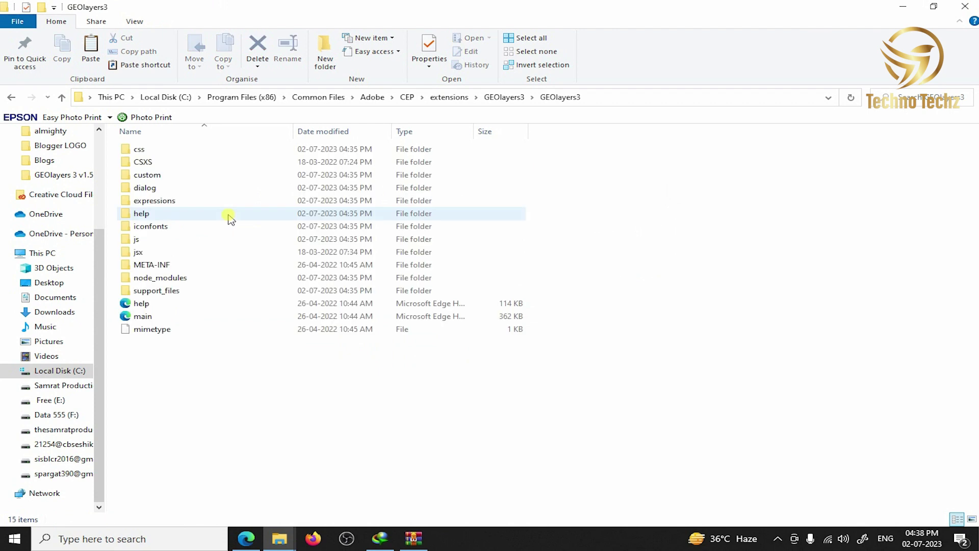
{"action": "left_click", "coordinate": [11, 98]}
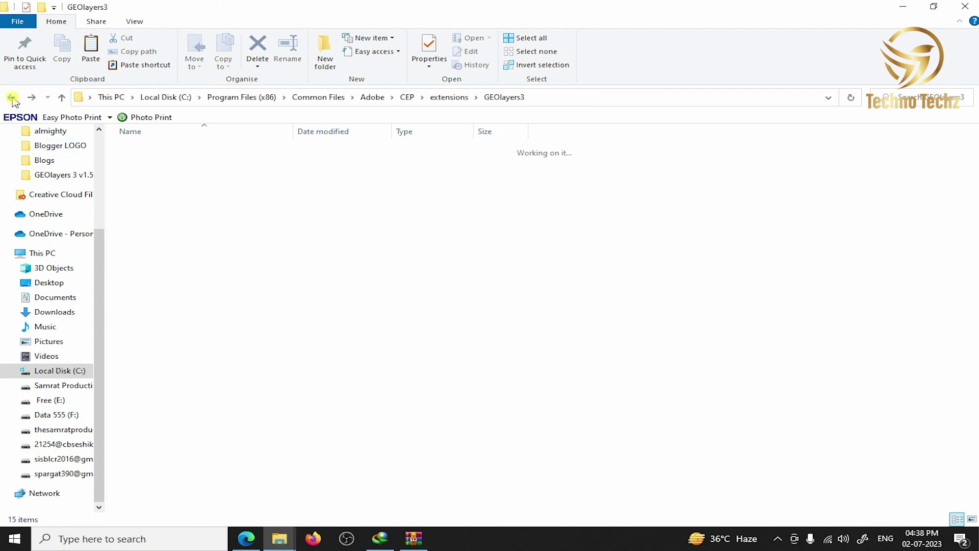
{"action": "left_click", "coordinate": [12, 98]}
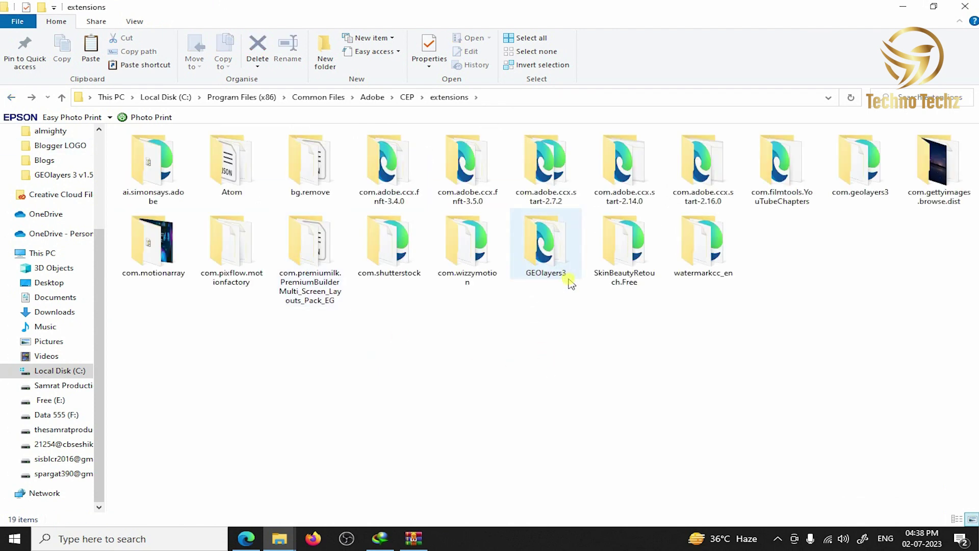
{"action": "double_click", "coordinate": [559, 255]}
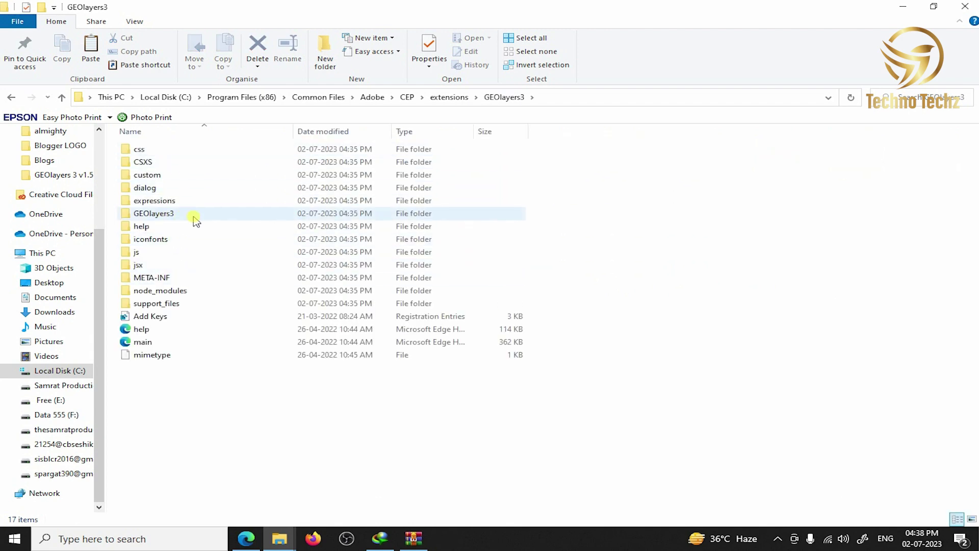
{"action": "double_click", "coordinate": [168, 200]}
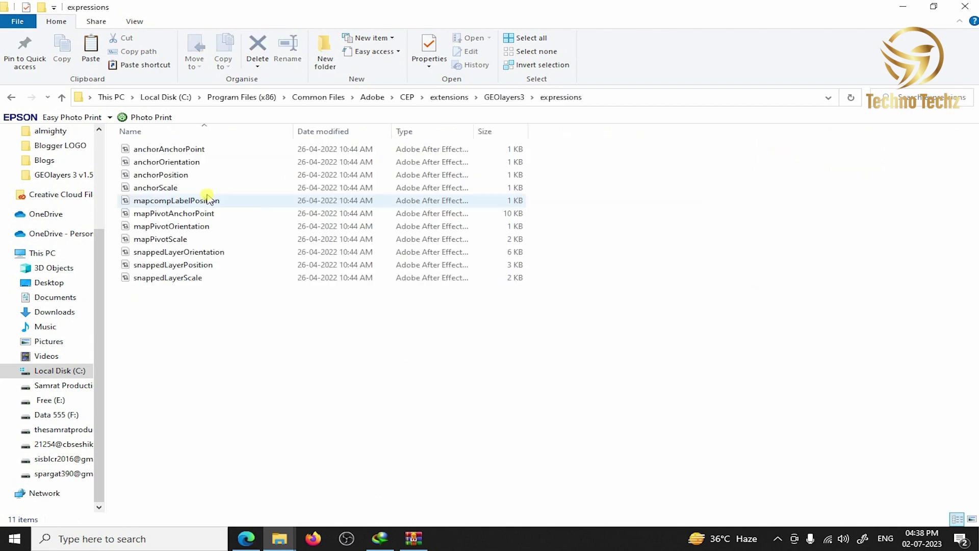
{"action": "left_click", "coordinate": [11, 98]}
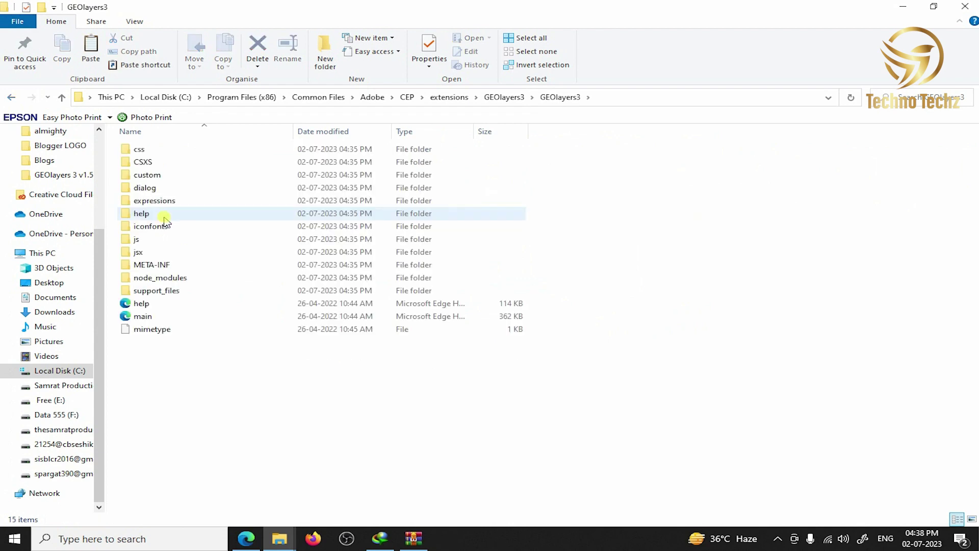
{"action": "double_click", "coordinate": [171, 200]}
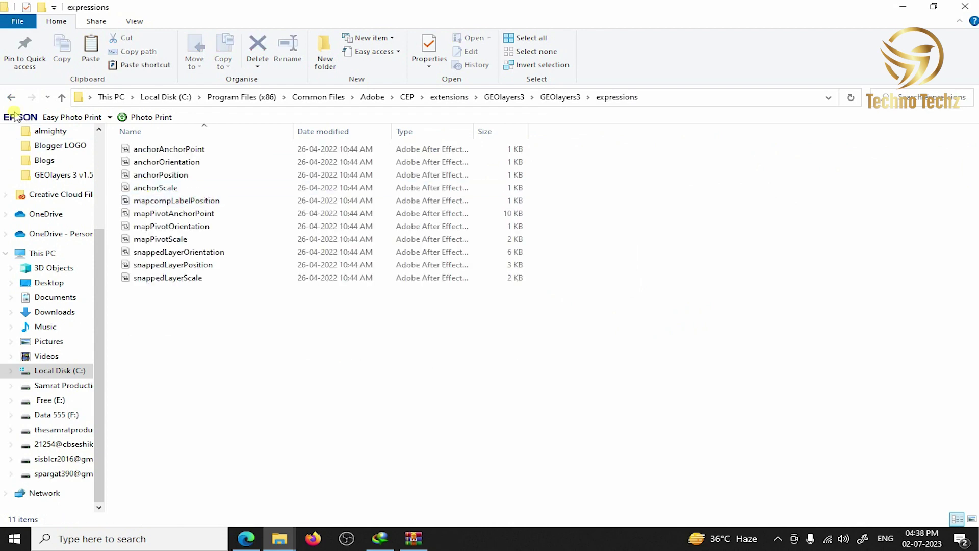
{"action": "left_click", "coordinate": [12, 98]}
{"action": "left_click", "coordinate": [12, 98]}
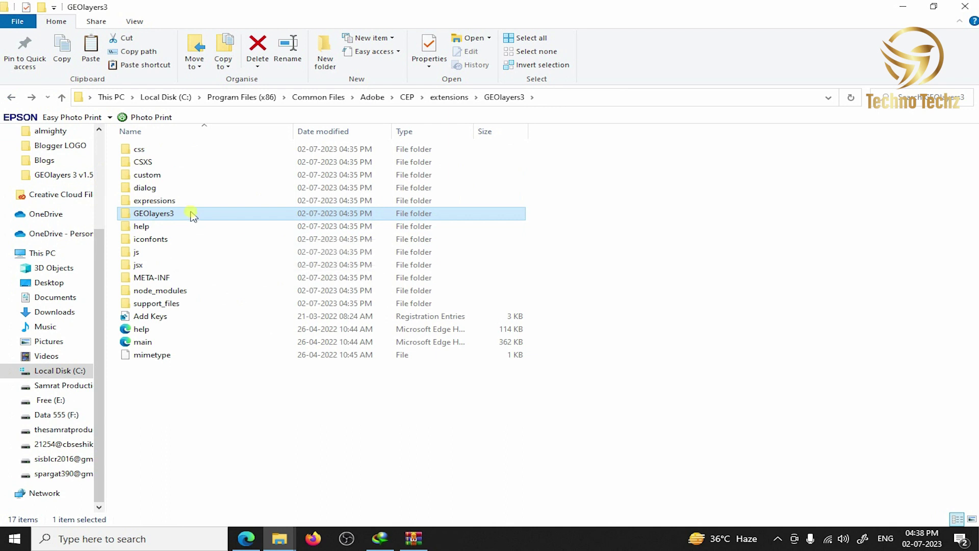
- Permanently delete the duplicate GEOlayers3 folder nested inside the installed GEOlayers3 extension folder, and refresh the listing
{"action": "key", "text": "shift+Delete"}
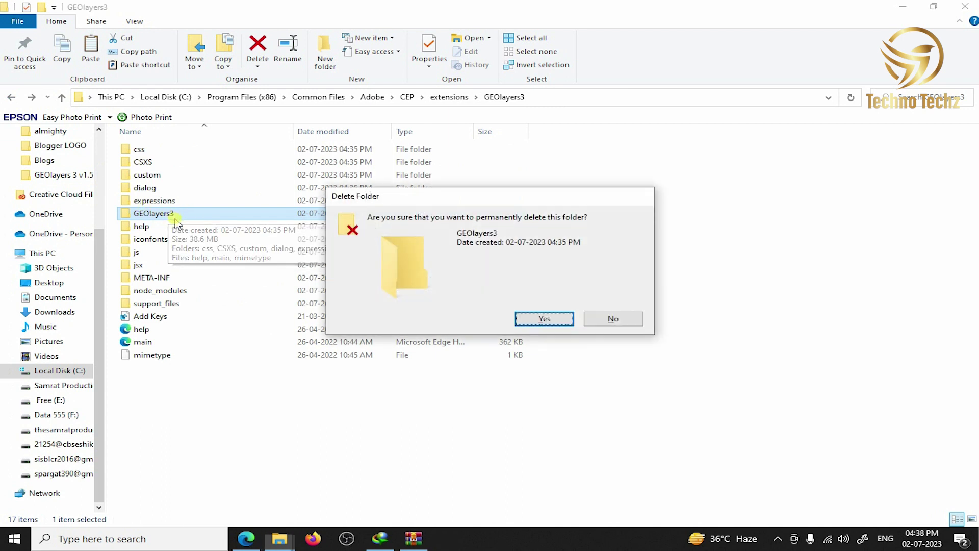
{"action": "left_click", "coordinate": [544, 319]}
{"action": "left_click", "coordinate": [452, 187]}
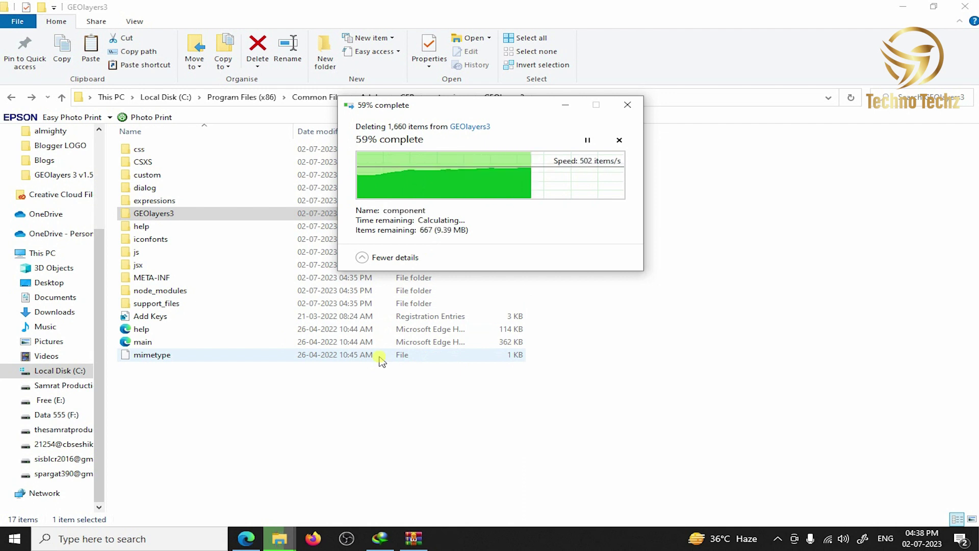
{"action": "right_click", "coordinate": [405, 437]}
{"action": "left_click", "coordinate": [439, 316]}
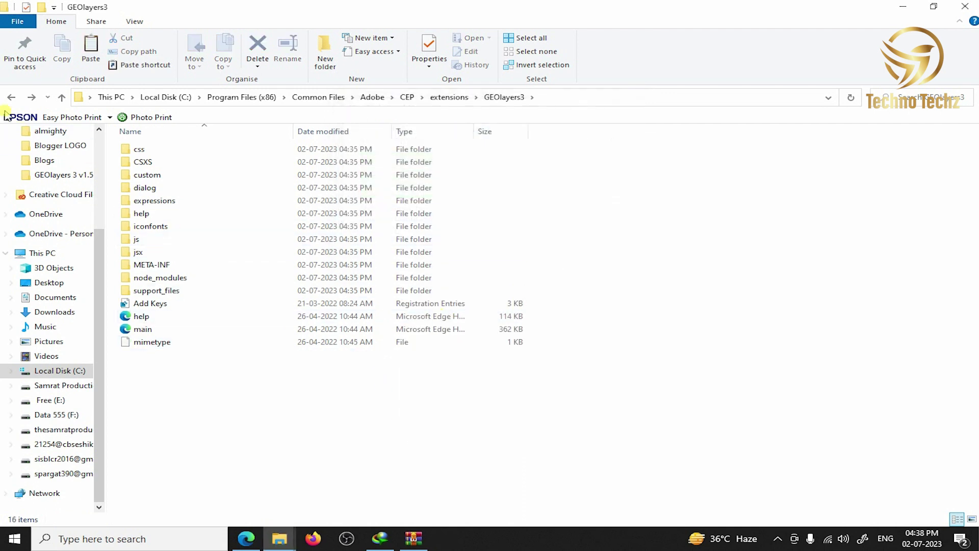
- Check the properties of the GEOlayers3 folder in the CEP extensions folder, and refresh the listing
{"action": "left_click", "coordinate": [11, 97]}
{"action": "right_click", "coordinate": [567, 267]}
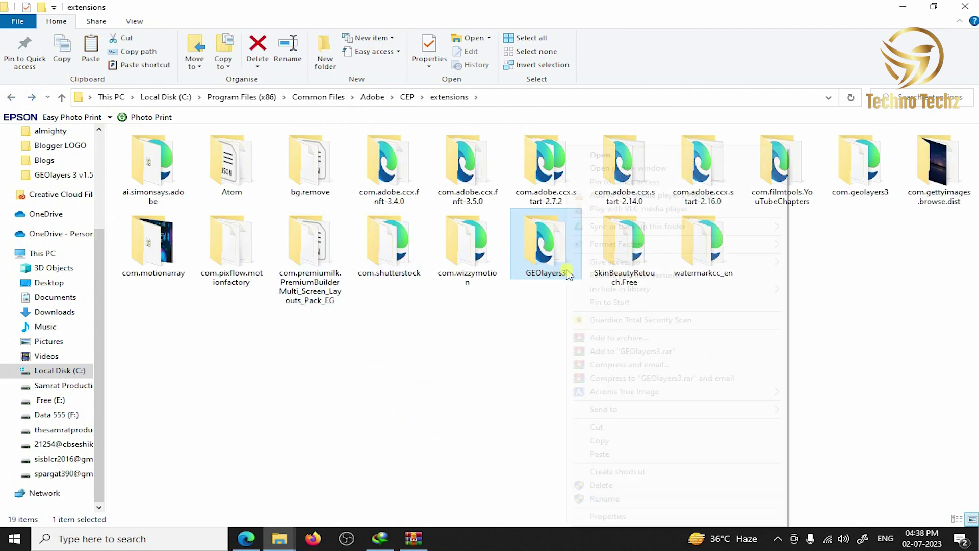
{"action": "left_click", "coordinate": [648, 515]}
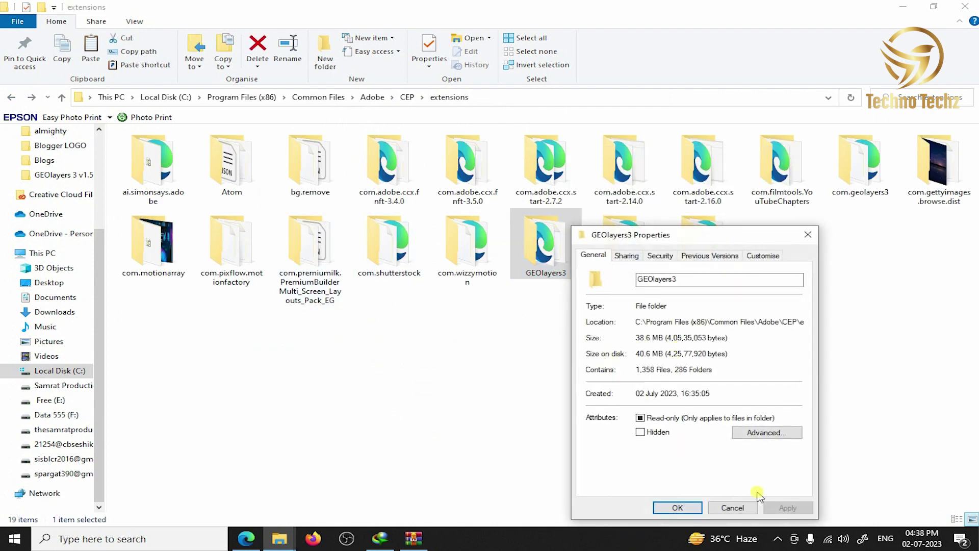
{"action": "left_click", "coordinate": [732, 508]}
{"action": "right_click", "coordinate": [513, 207]}
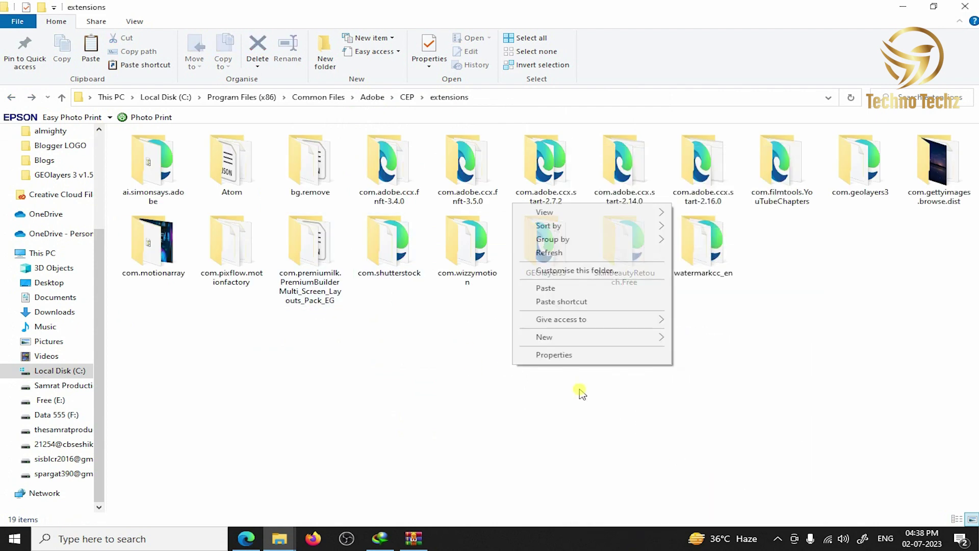
{"action": "left_click", "coordinate": [548, 253]}
- Close the GEOlayers3.zip archive window, relaunch After Effects 2023, and dismiss the blank floating panel
{"action": "left_click", "coordinate": [413, 539]}
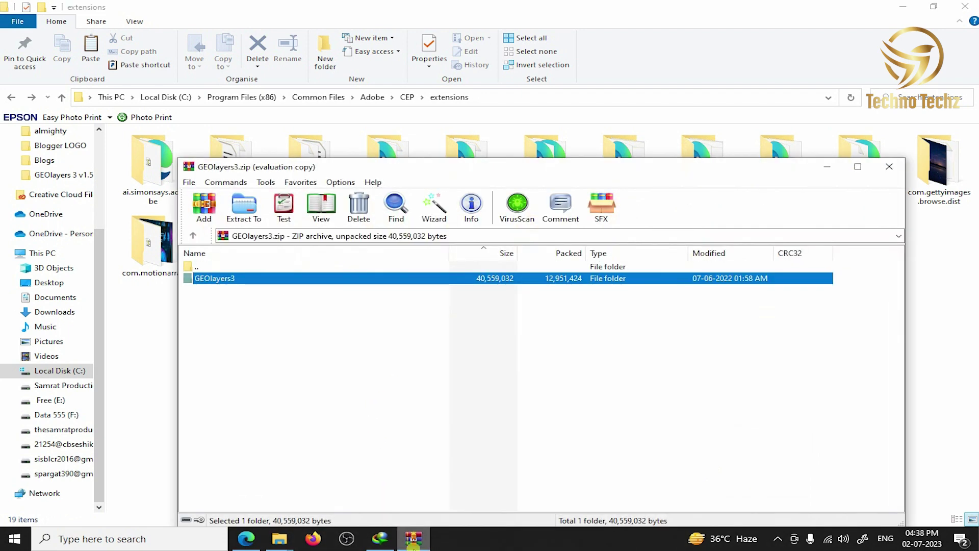
{"action": "left_click", "coordinate": [889, 166]}
{"action": "left_click", "coordinate": [192, 539]}
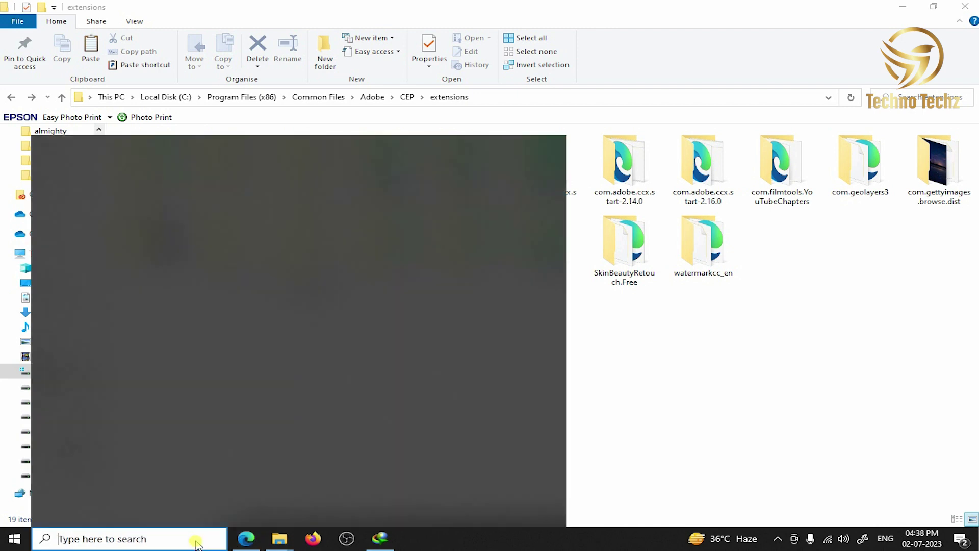
{"action": "left_click", "coordinate": [184, 303]}
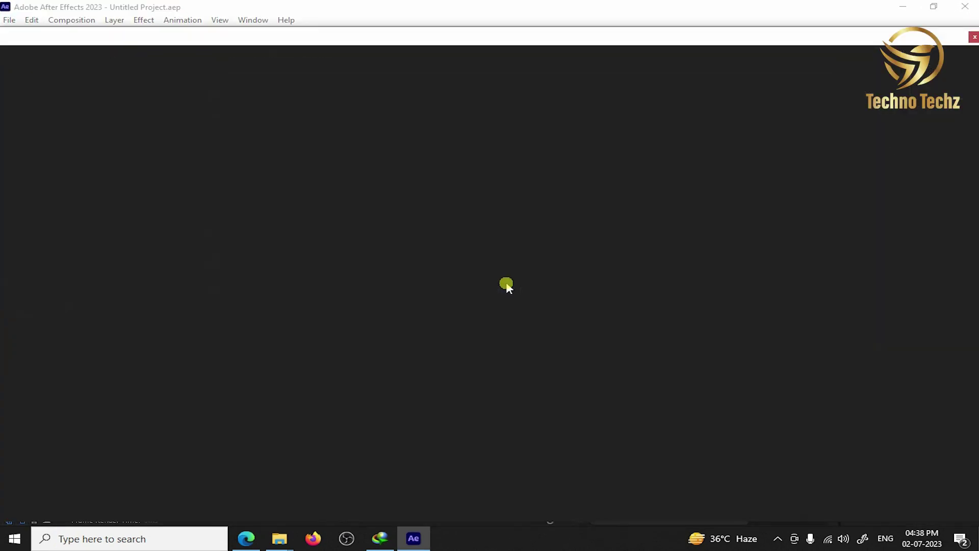
{"action": "left_click", "coordinate": [973, 38]}
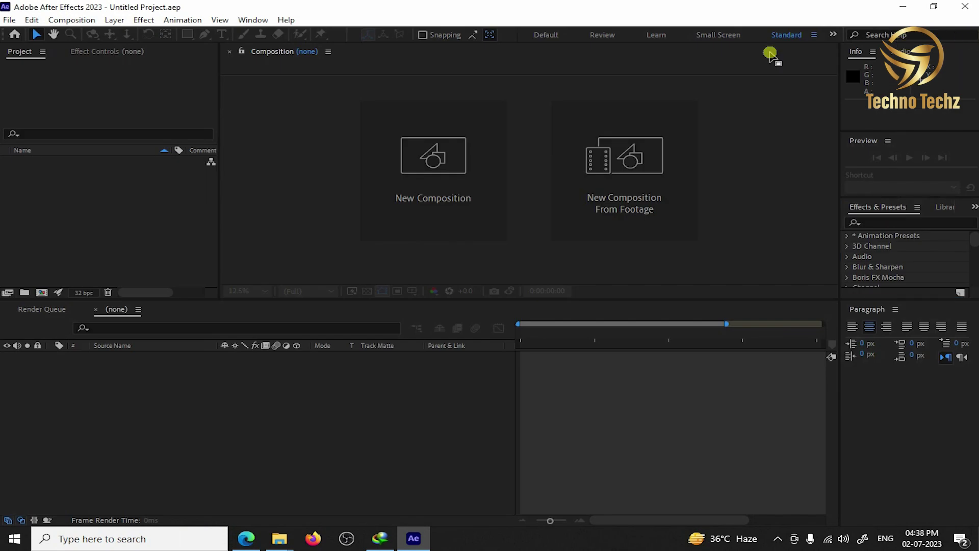
- Open the GEOlayers 3 extension in the restarted After Effects
{"action": "left_click", "coordinate": [251, 21]}
{"action": "mouse_move", "coordinate": [263, 64]}
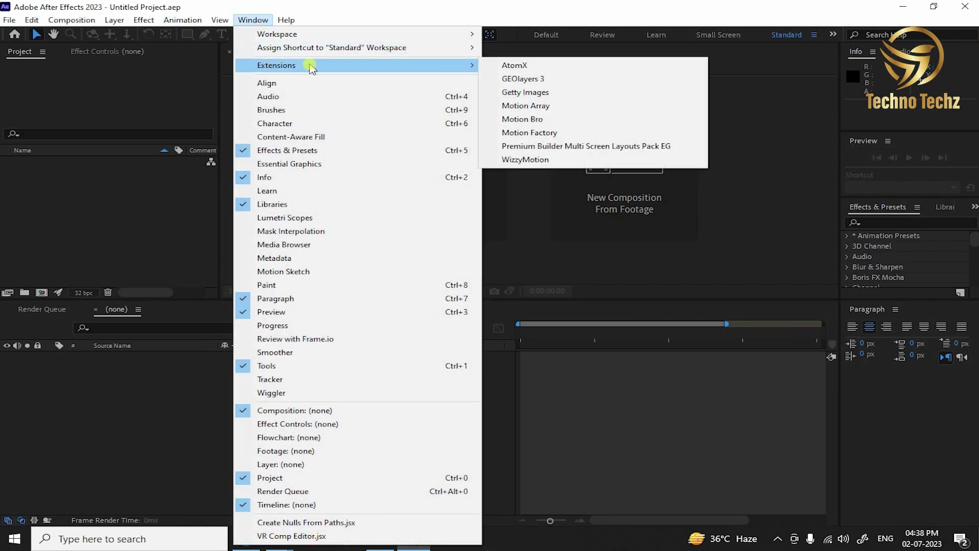
{"action": "left_click", "coordinate": [639, 83]}
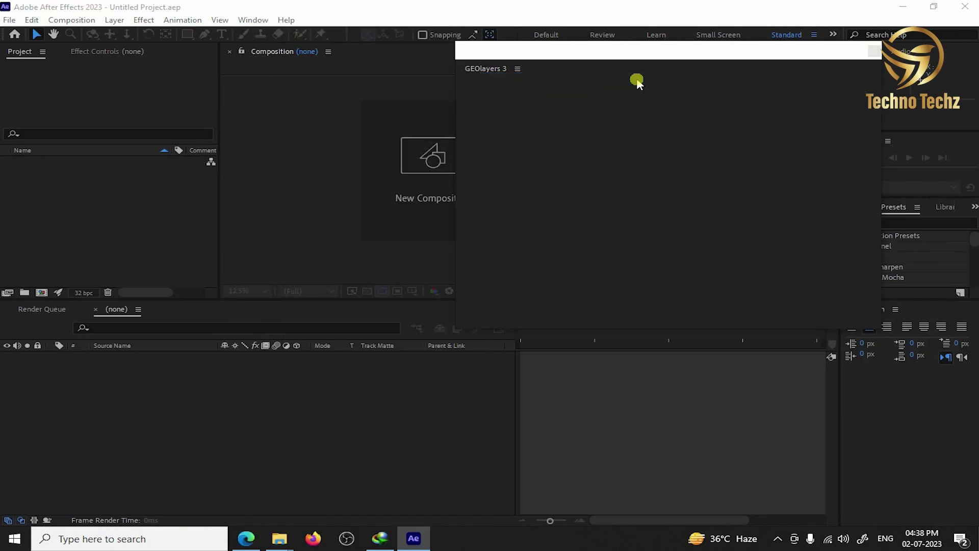
- Inspect the page source of the blank GEOlayers 3 panel, and close the source file
{"action": "right_click", "coordinate": [637, 133]}
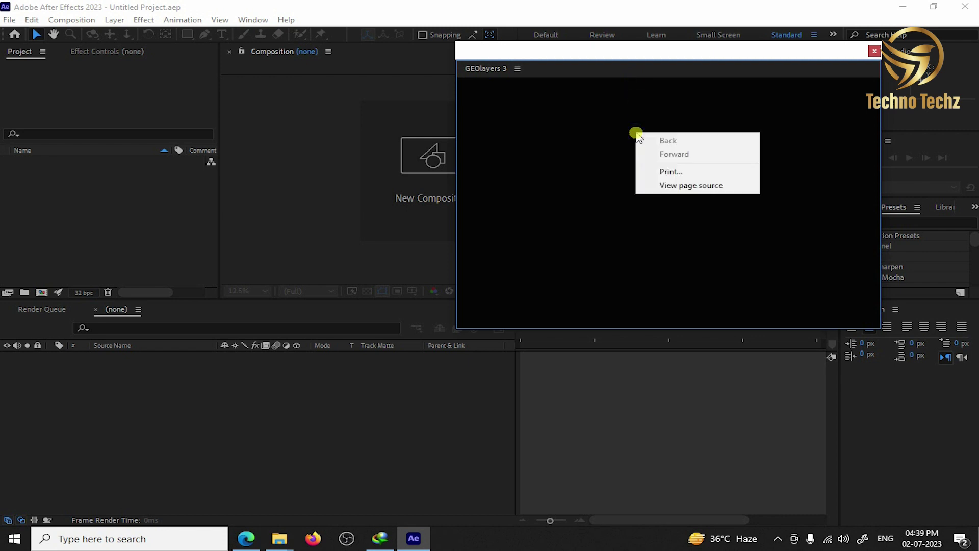
{"action": "left_click", "coordinate": [695, 186]}
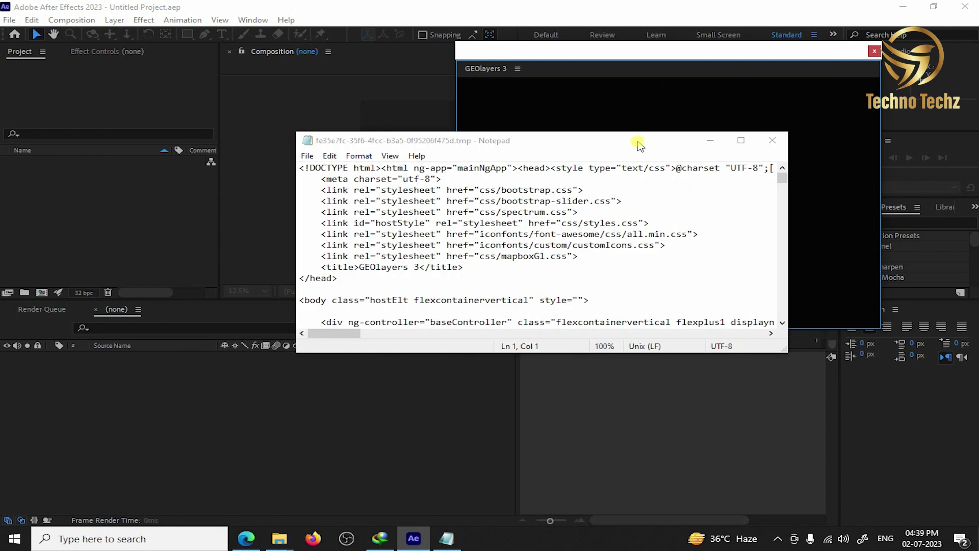
{"action": "scroll", "coordinate": [577, 235], "scroll_direction": "down", "scroll_amount": 3}
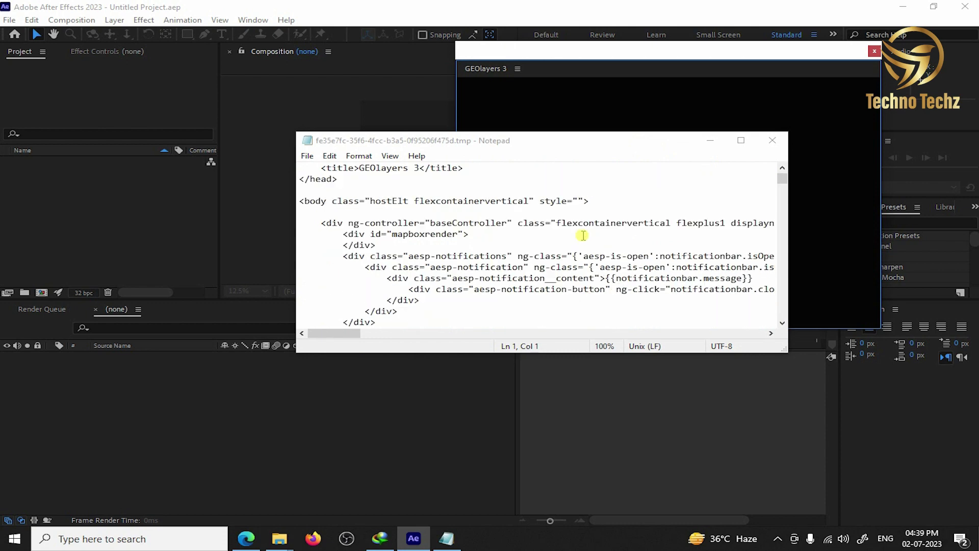
{"action": "left_click", "coordinate": [772, 140]}
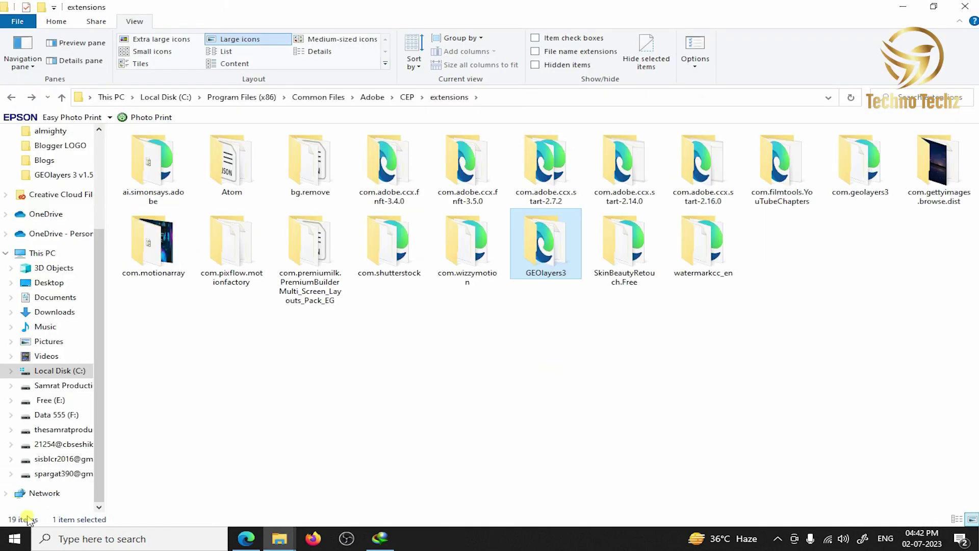
- Search for After Effects on the computer and launch the 2022 version
{"action": "left_click", "coordinate": [89, 539]}
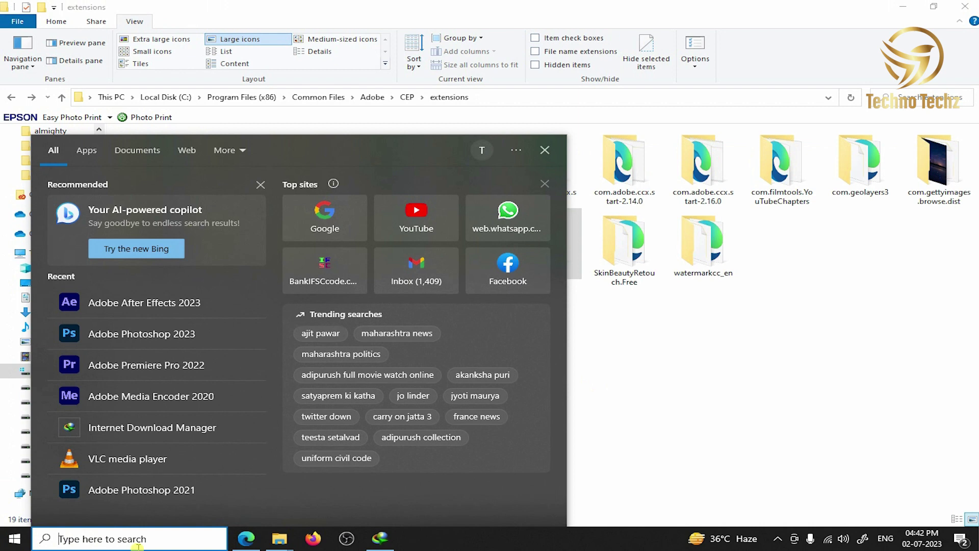
{"action": "type", "text": "after"}
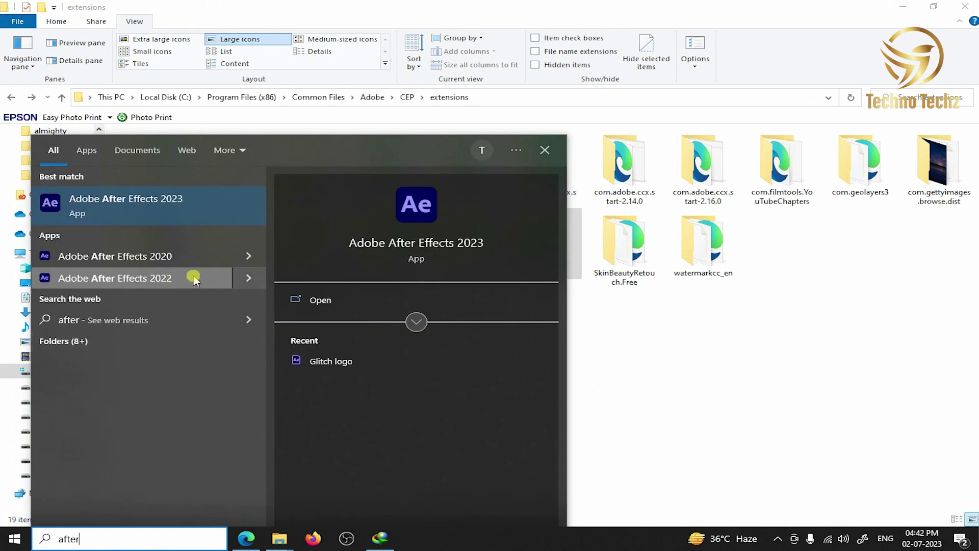
{"action": "left_click", "coordinate": [193, 278]}
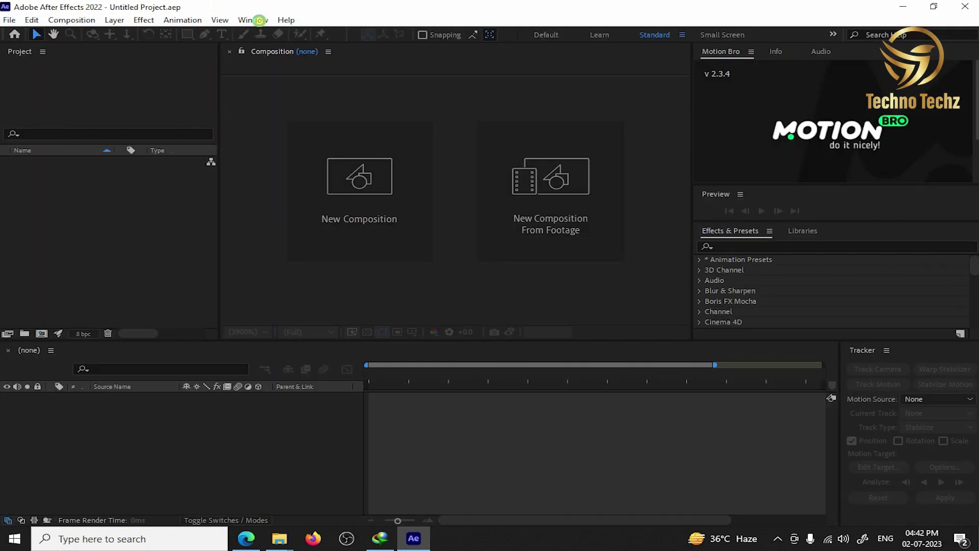
- Open the GEOlayers 3 extension in After Effects 2022, reposition its floating panel to check it, and close the panel
{"action": "left_click", "coordinate": [257, 22]}
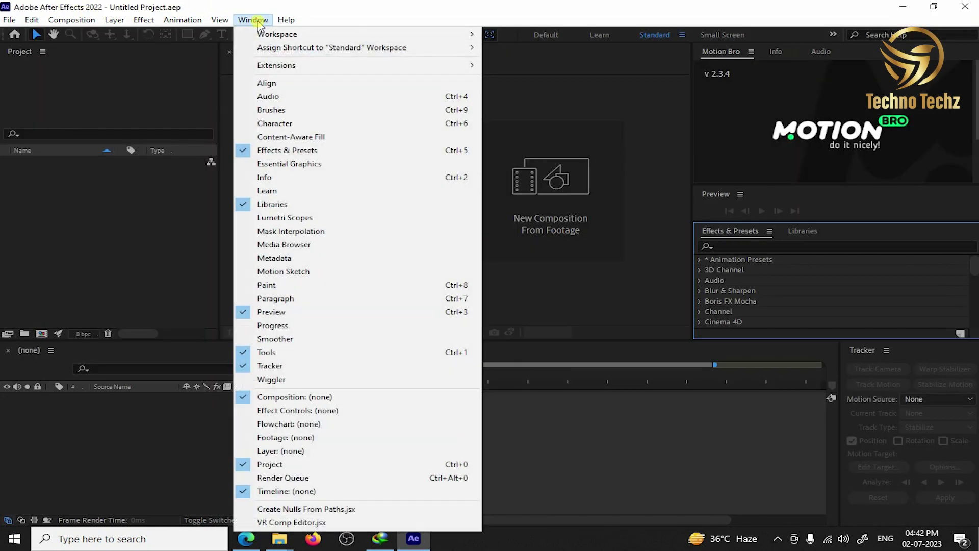
{"action": "mouse_move", "coordinate": [347, 66]}
{"action": "left_click", "coordinate": [574, 79]}
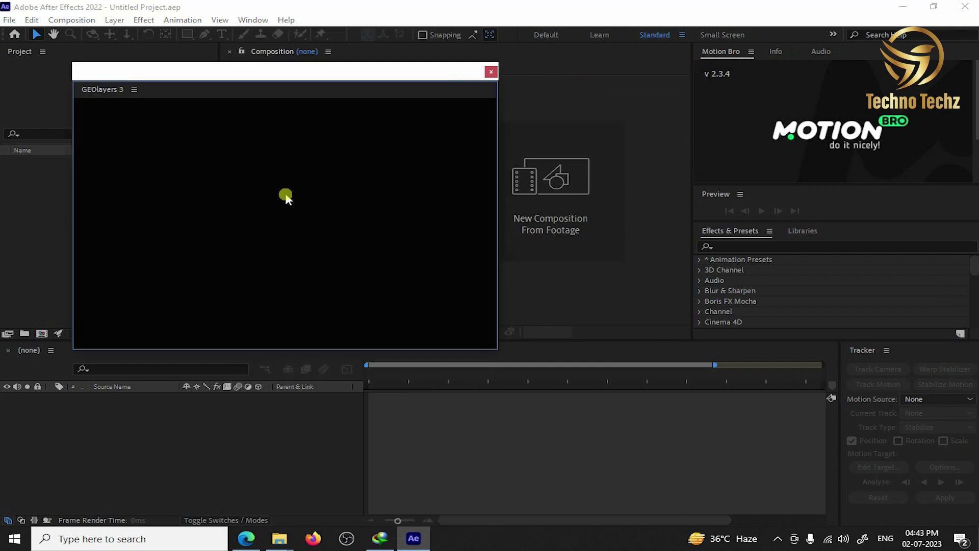
{"action": "left_click_drag", "start_coordinate": [322, 70], "coordinate": [620, 70]}
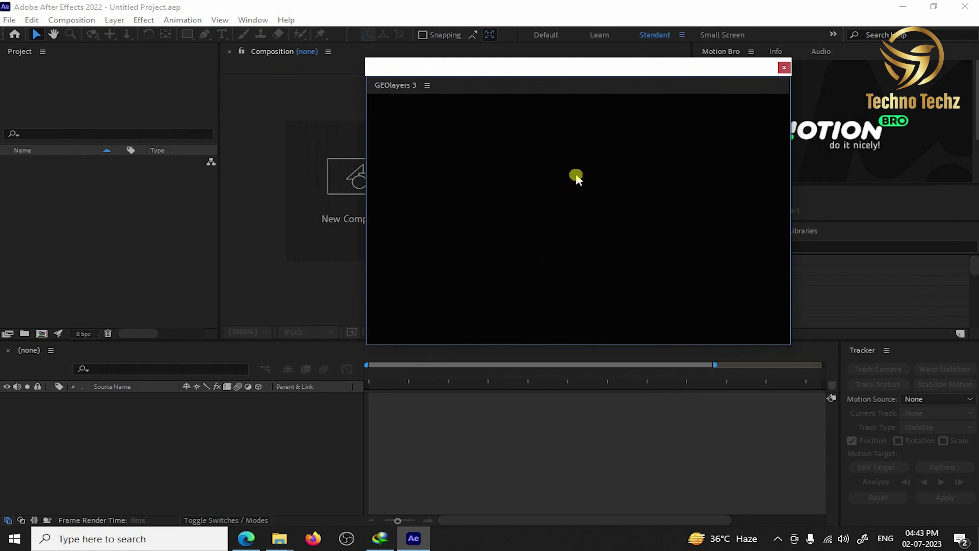
{"action": "left_click", "coordinate": [785, 68]}
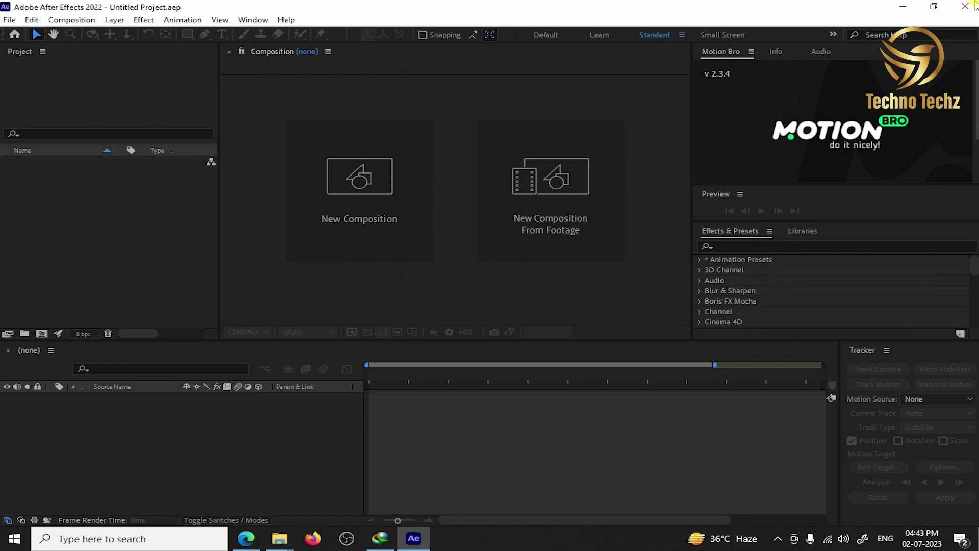
- Launch After Effects 2020 and dismiss its Home screen
{"action": "left_click", "coordinate": [142, 541]}
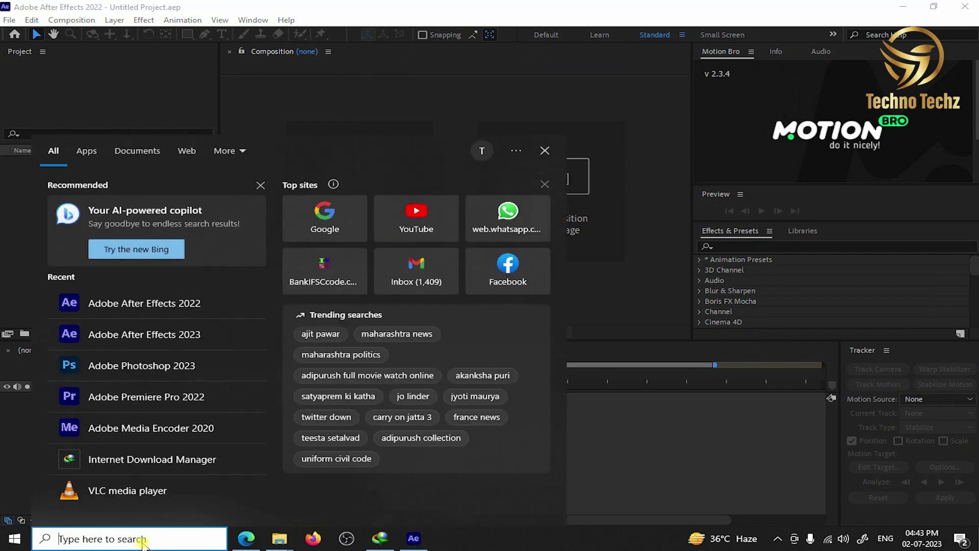
{"action": "type", "text": "after"}
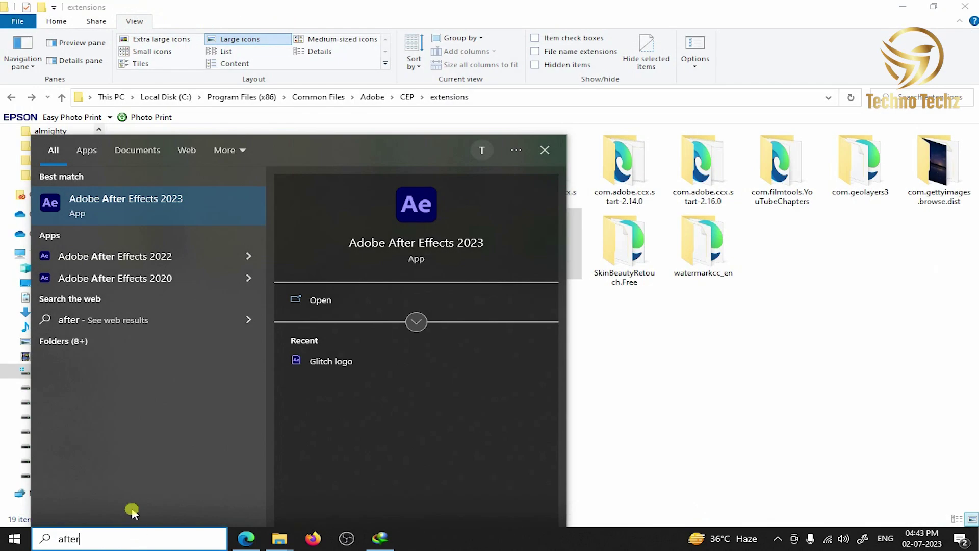
{"action": "left_click", "coordinate": [162, 280]}
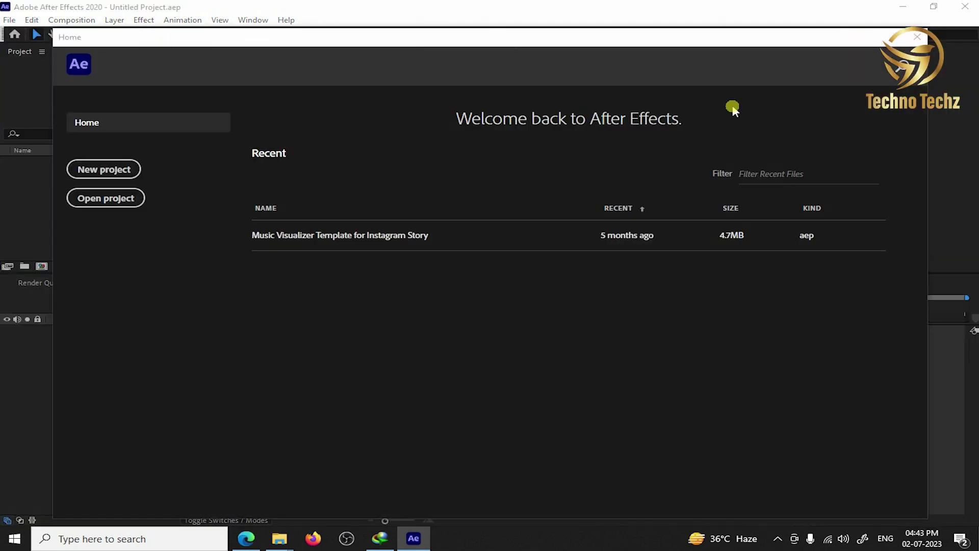
{"action": "key", "text": "Escape"}
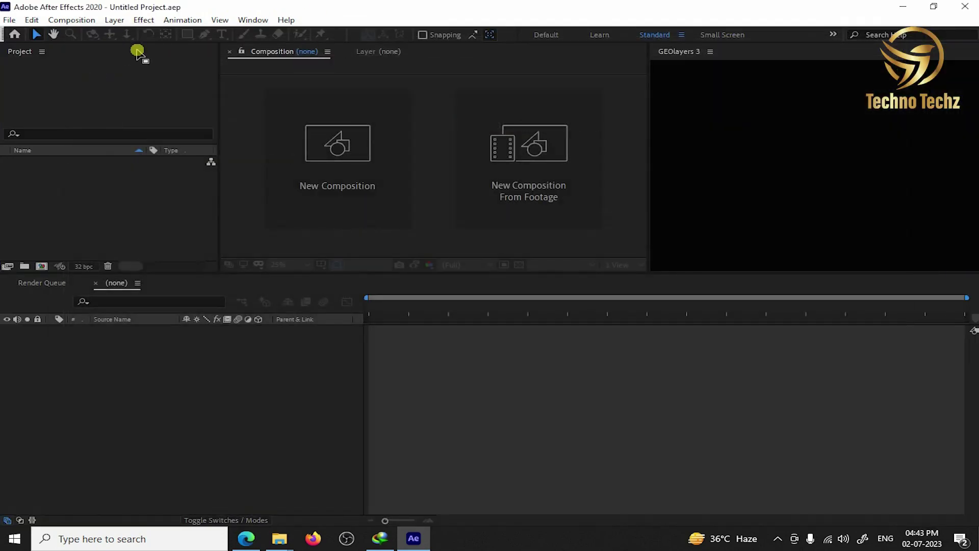
- Turn the GEOlayers 3 extension panel off and on again in After Effects 2020, and check its context menu
{"action": "left_click", "coordinate": [253, 20]}
{"action": "mouse_move", "coordinate": [335, 64]}
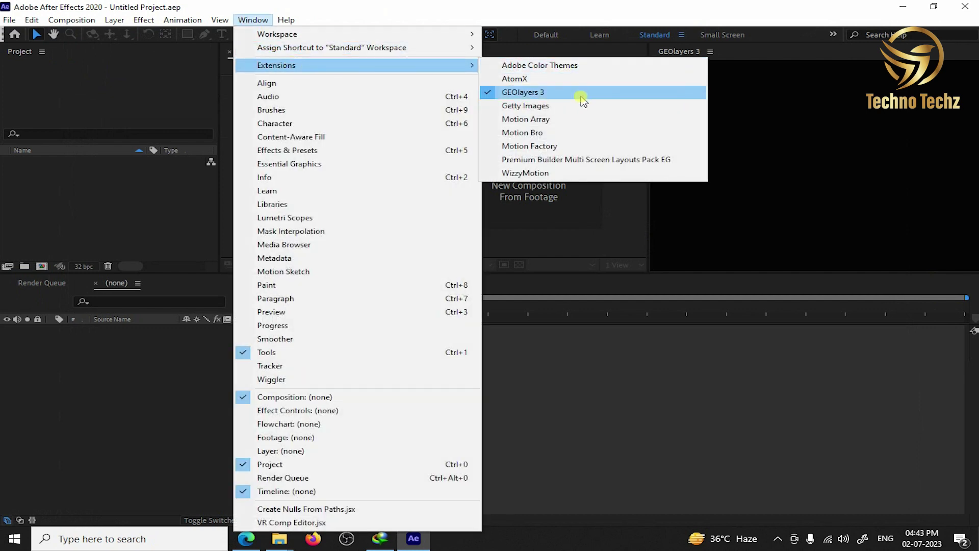
{"action": "left_click", "coordinate": [631, 95]}
{"action": "left_click", "coordinate": [243, 20]}
{"action": "mouse_move", "coordinate": [278, 65]}
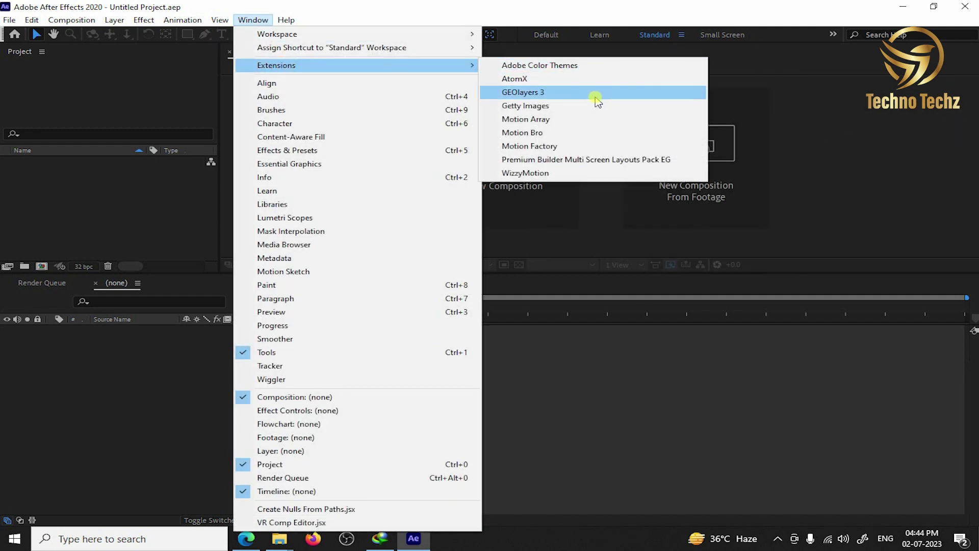
{"action": "left_click", "coordinate": [599, 95]}
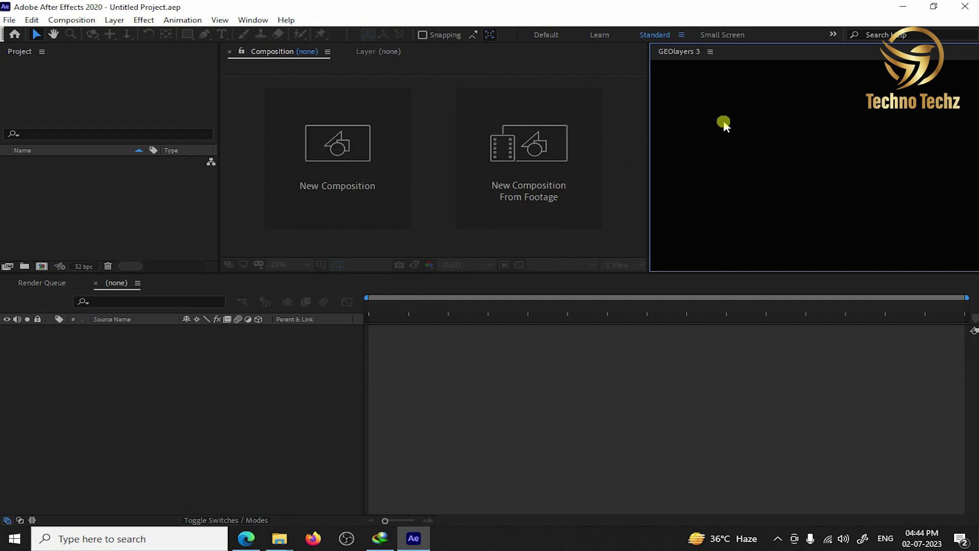
{"action": "right_click", "coordinate": [783, 144]}
{"action": "left_click", "coordinate": [713, 138]}
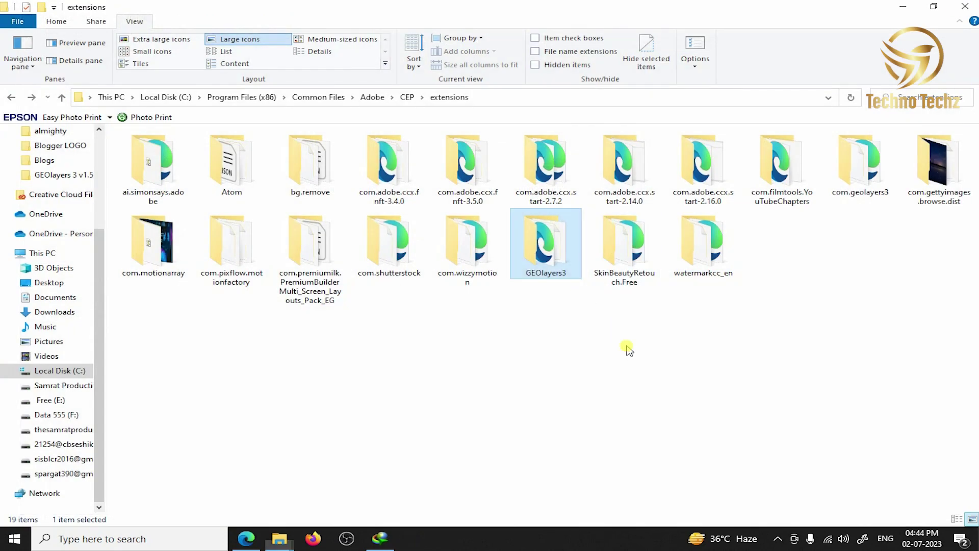
- Permanently delete the GEOlayers3 folder from the CEP extensions folder, granting administrator permission
{"action": "key", "text": "shift+Delete"}
{"action": "key", "text": "Return"}
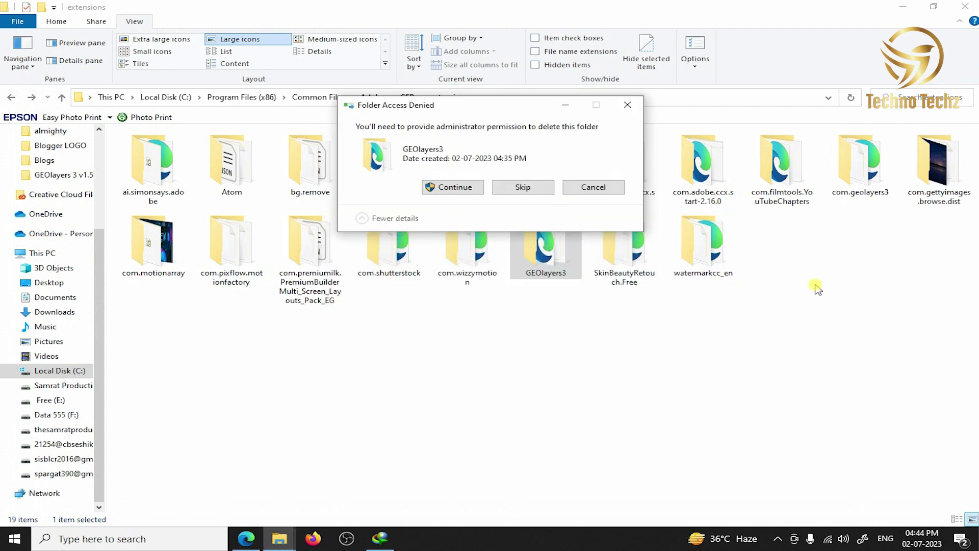
{"action": "left_click", "coordinate": [480, 191]}
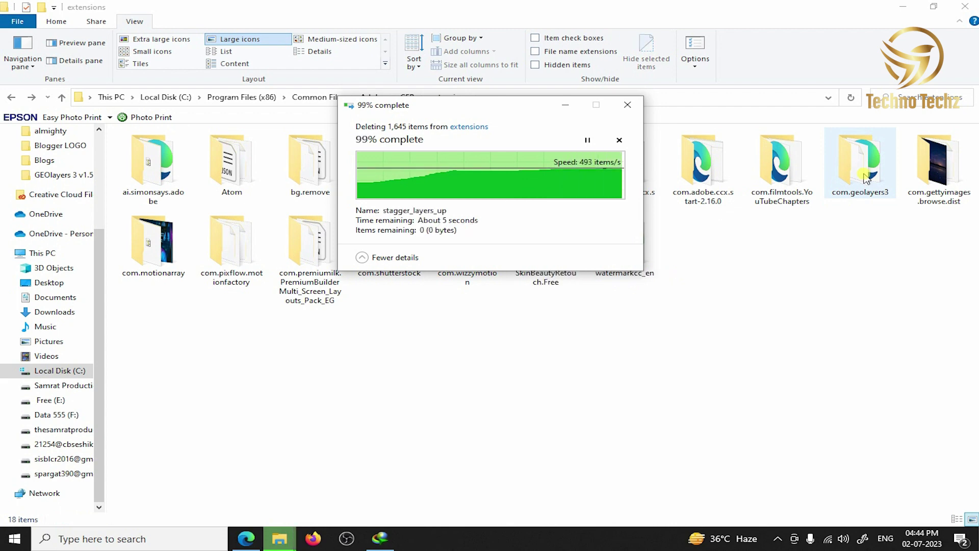
- Check the properties of the com.geolayers3 folder in the CEP extensions folder
{"action": "left_click", "coordinate": [866, 178]}
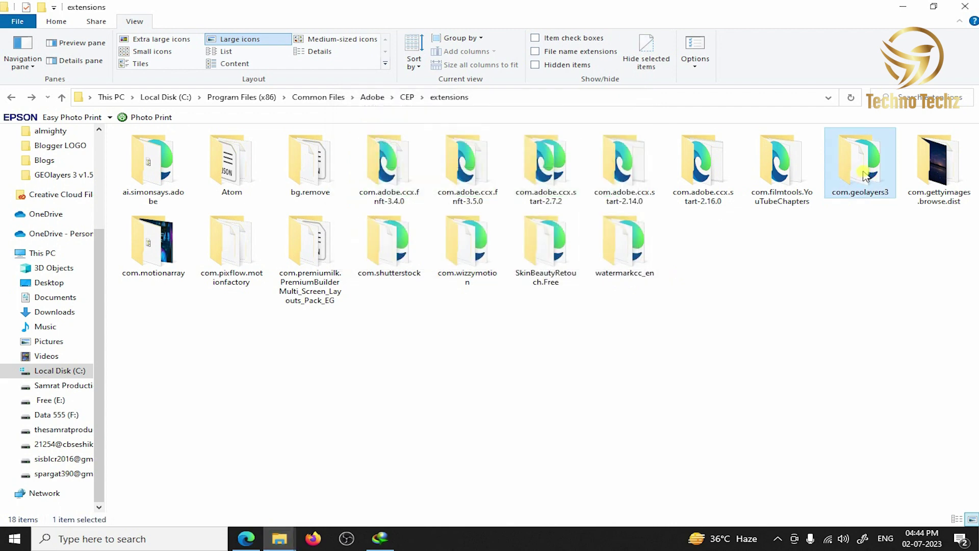
{"action": "right_click", "coordinate": [866, 176]}
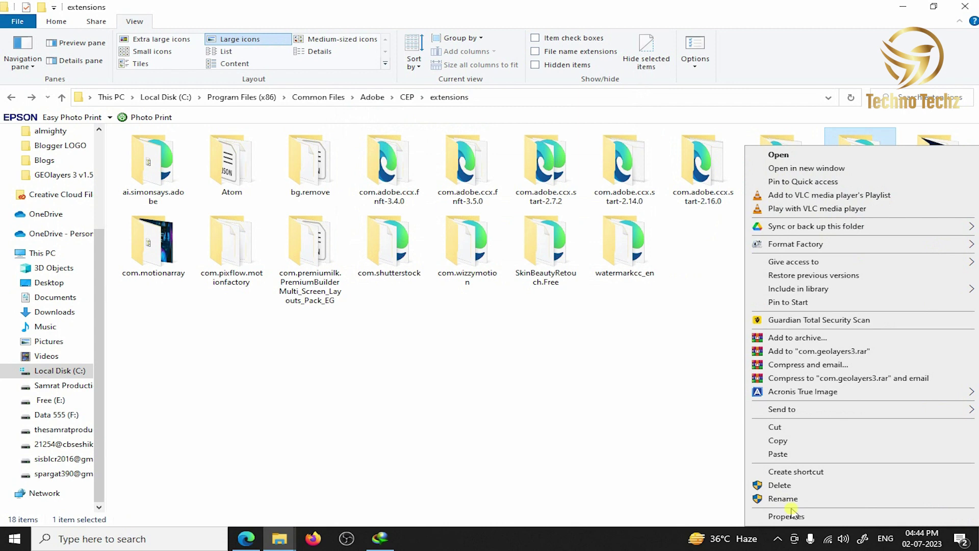
{"action": "left_click", "coordinate": [857, 515]}
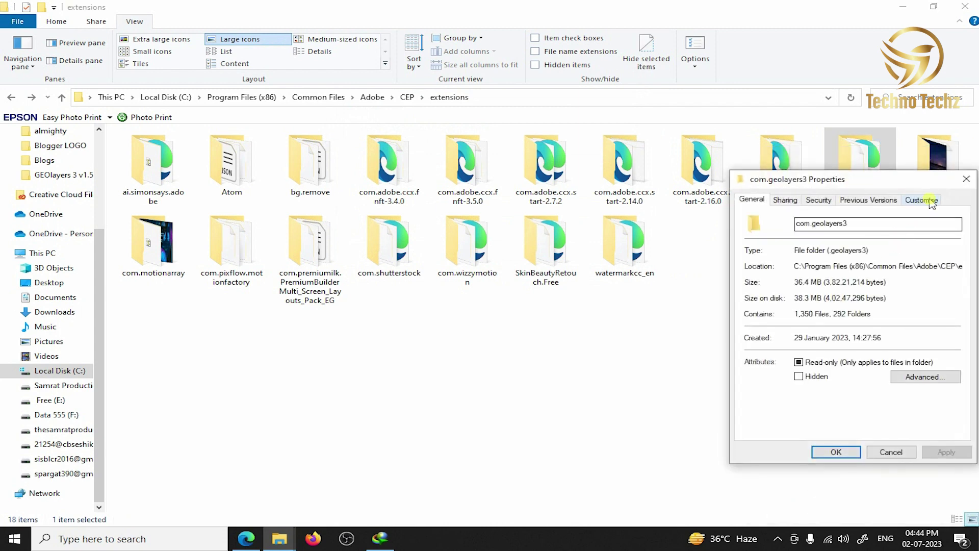
{"action": "left_click", "coordinate": [966, 178]}
- Permanently delete the com.geolayers3 folder with administrator permission, and refresh the listing
{"action": "key", "text": "shift+Delete"}
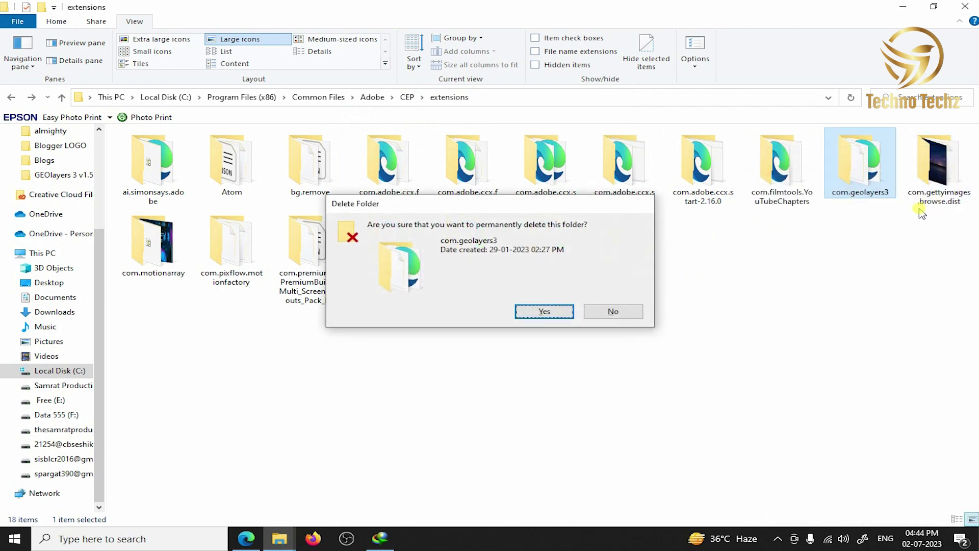
{"action": "key", "text": "Return"}
{"action": "left_click", "coordinate": [465, 189]}
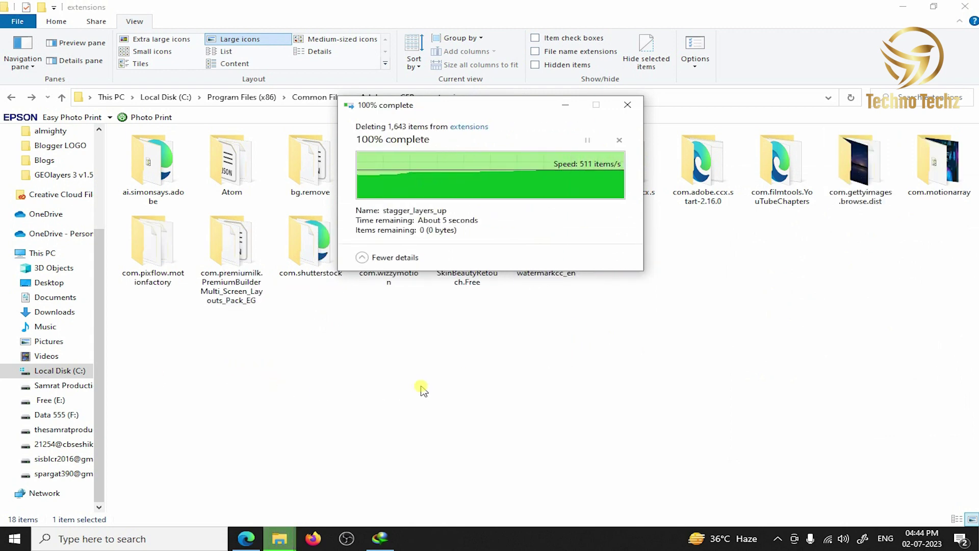
{"action": "right_click", "coordinate": [463, 402]}
{"action": "left_click", "coordinate": [526, 289]}
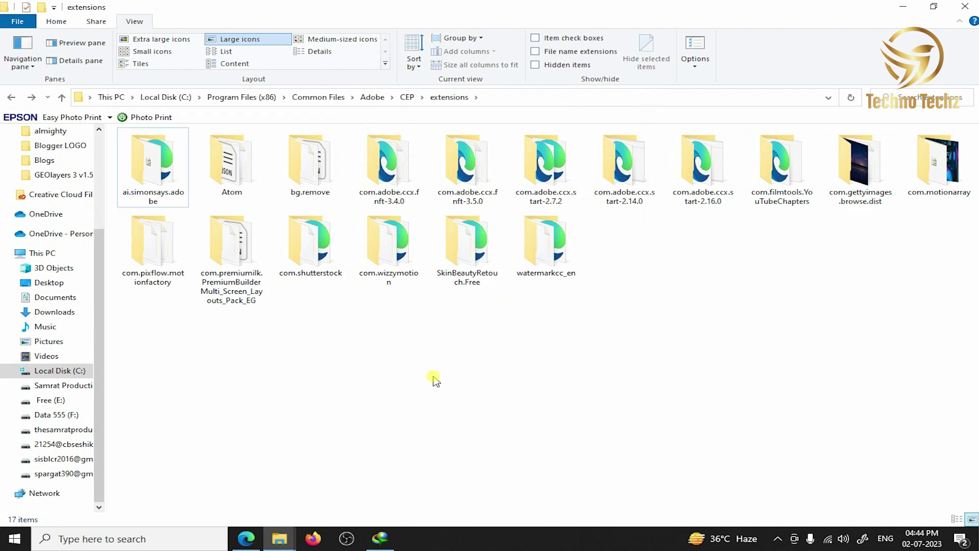
- Launch After Effects 2023, dismiss the blank floating panel, and maximize the program window
{"action": "left_click", "coordinate": [72, 537]}
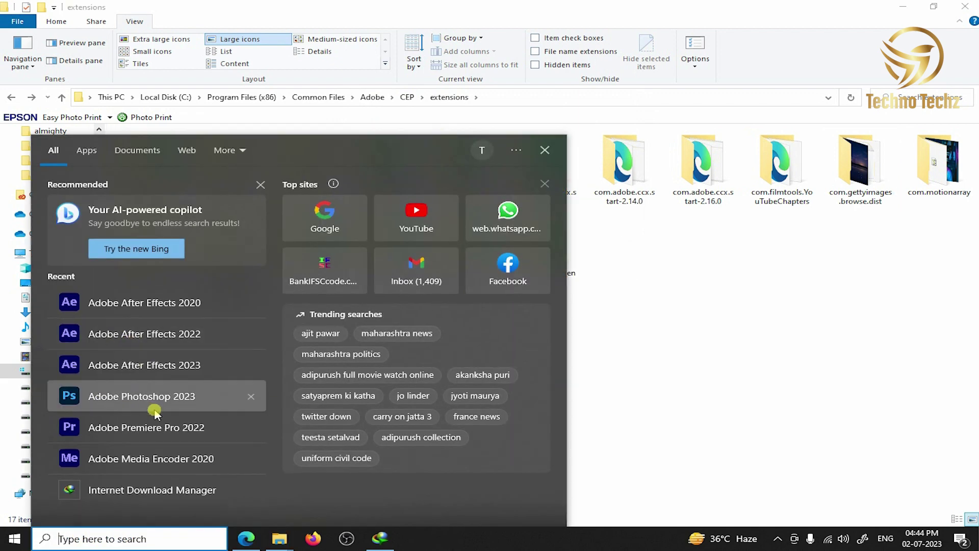
{"action": "left_click", "coordinate": [182, 366]}
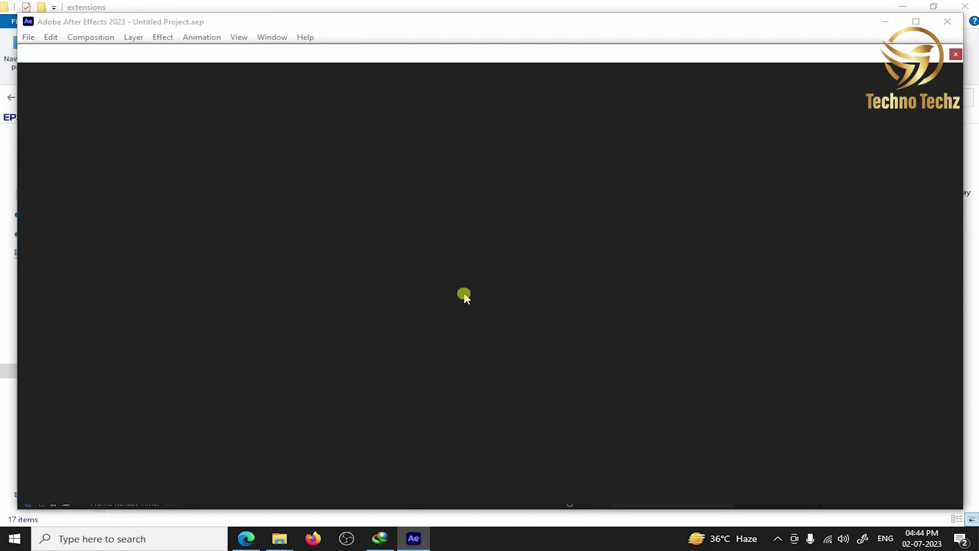
{"action": "left_click", "coordinate": [957, 58]}
{"action": "left_click", "coordinate": [916, 22]}
- Check the list of installed extensions in After Effects 2023 for GEOlayers 3
{"action": "left_click", "coordinate": [252, 20]}
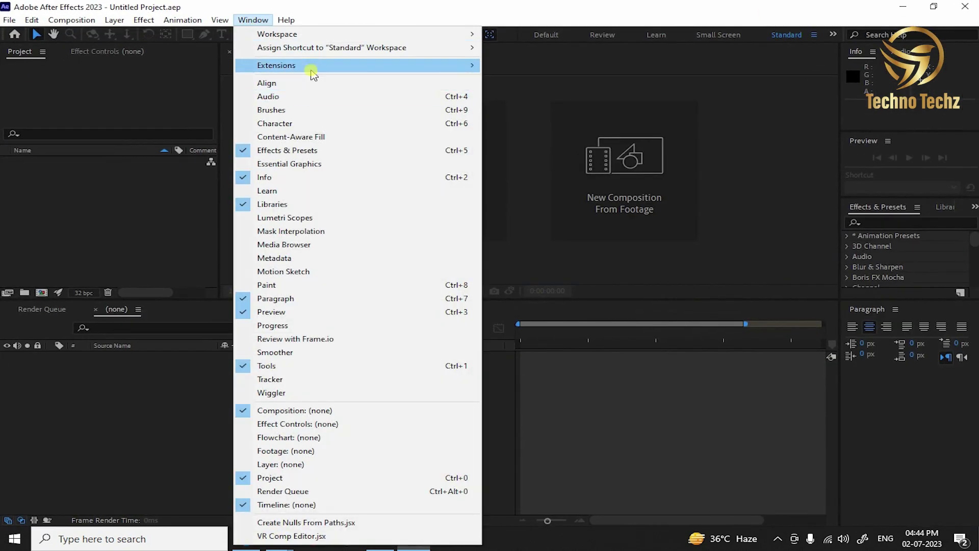
{"action": "mouse_move", "coordinate": [313, 66]}
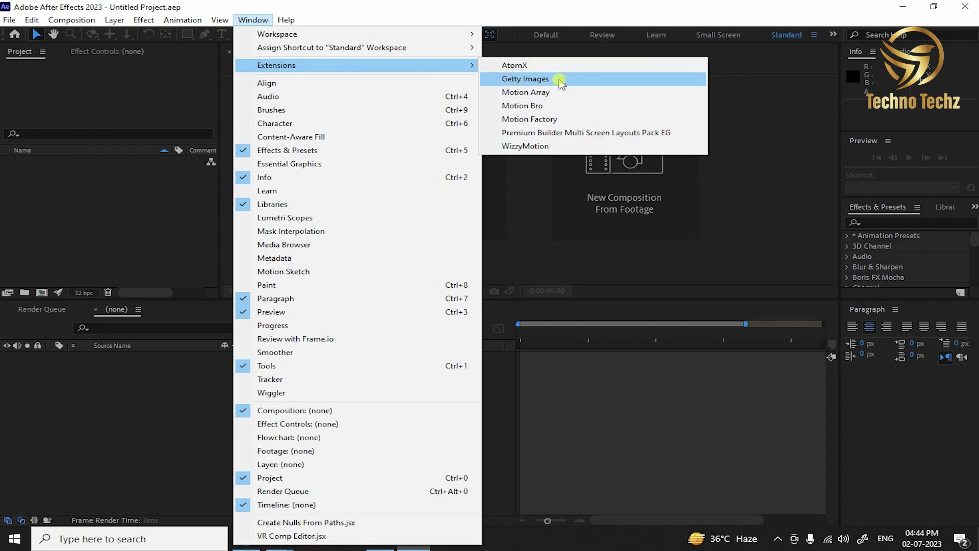
{"action": "key", "text": "Escape"}
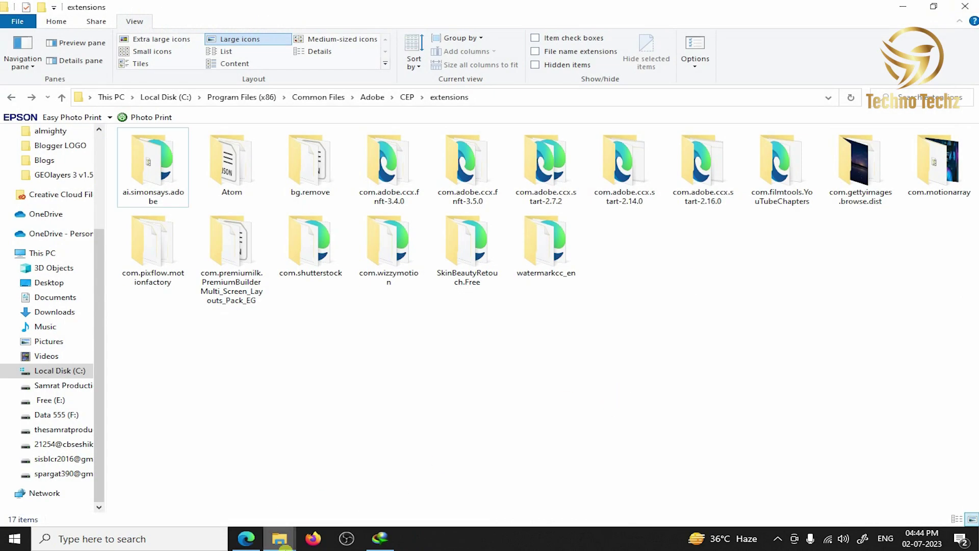
- Switch to the GEOlayers 3 v1.5.0 (WIN+MAC) folder in File Explorer and open its GEOlayers3 folder
{"action": "mouse_move", "coordinate": [280, 540]}
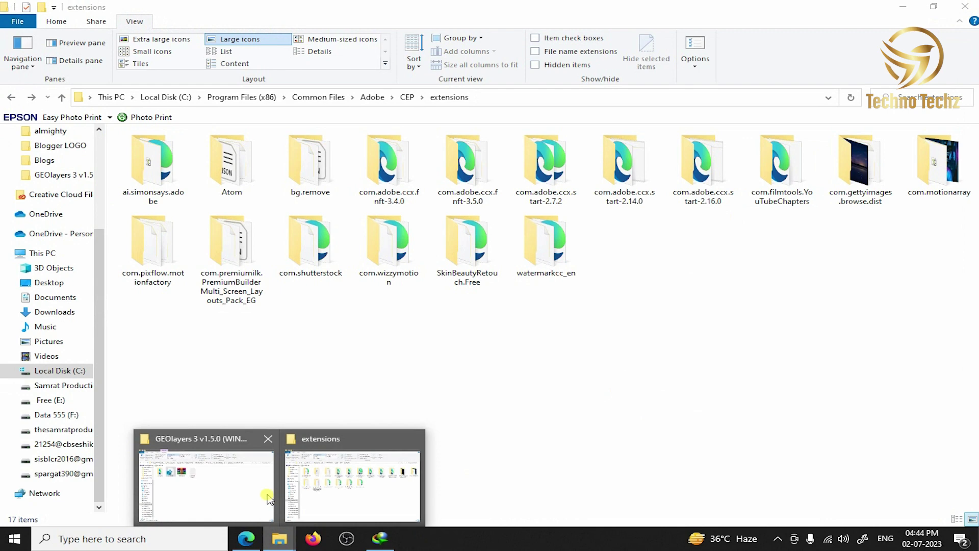
{"action": "left_click", "coordinate": [192, 449]}
{"action": "left_click", "coordinate": [156, 188]}
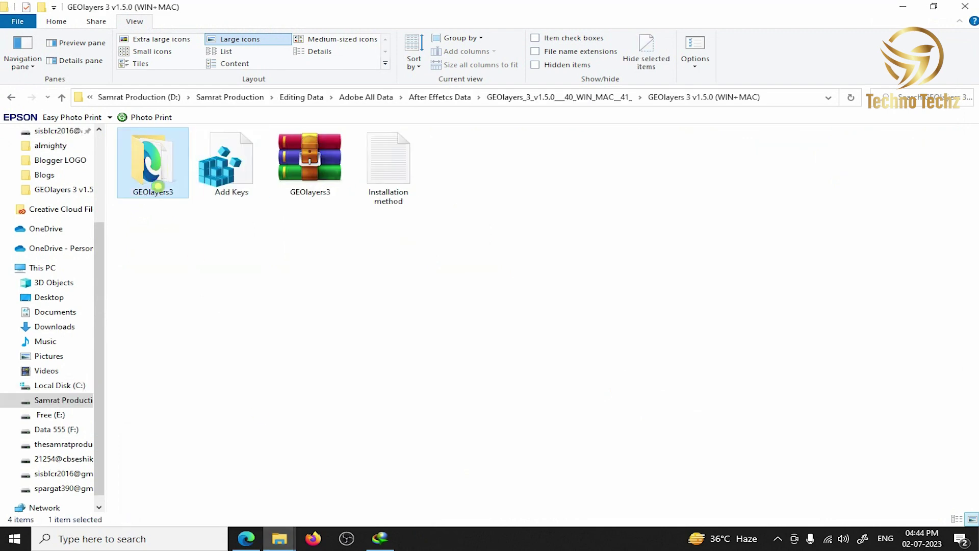
{"action": "right_click", "coordinate": [156, 186]}
{"action": "left_click", "coordinate": [184, 152]}
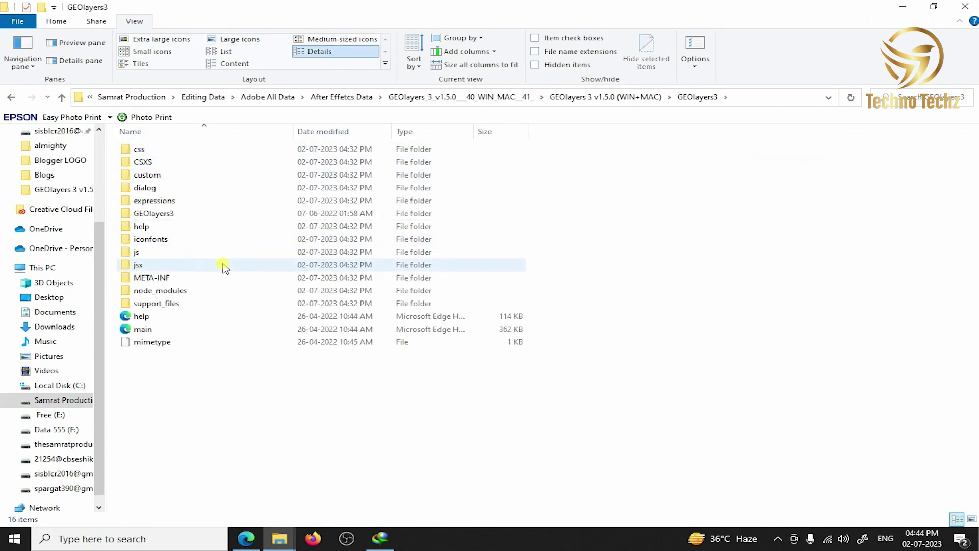
- Return to the GEOlayers 3 v1.5.0 (WIN+MAC) folder and permanently delete its extracted GEOlayers3 folder
{"action": "left_click", "coordinate": [171, 213]}
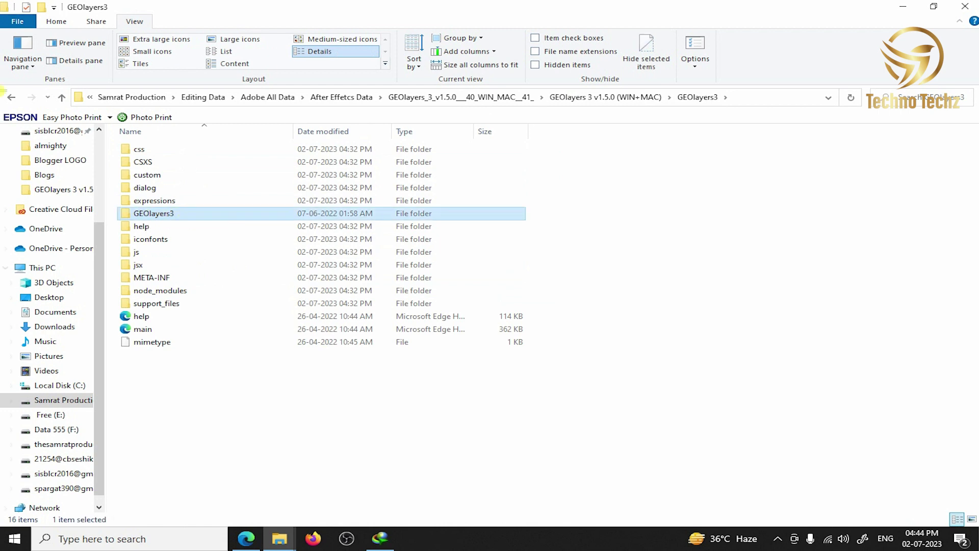
{"action": "left_click", "coordinate": [11, 99]}
{"action": "key", "text": "shift+Delete"}
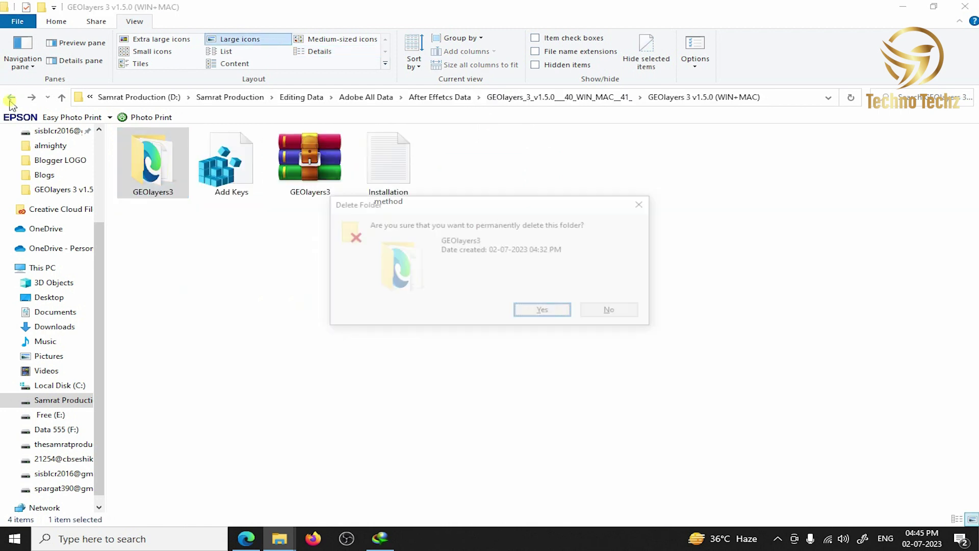
{"action": "key", "text": "Return"}
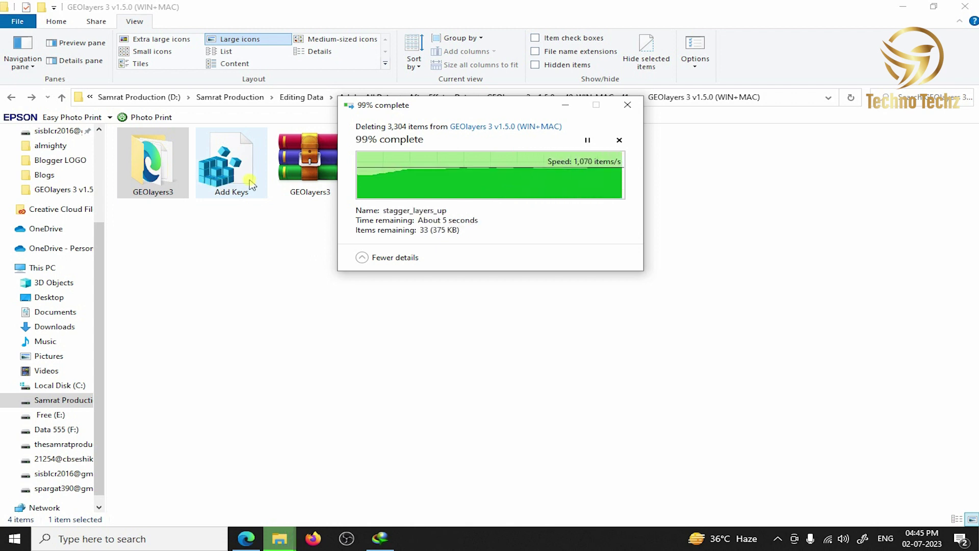
- Extract the GEOlayers3 archive again within the GEOlayers 3 v1.5.0 (WIN+MAC) folder
{"action": "left_click", "coordinate": [228, 170]}
{"action": "right_click", "coordinate": [225, 165]}
{"action": "left_click", "coordinate": [320, 244]}
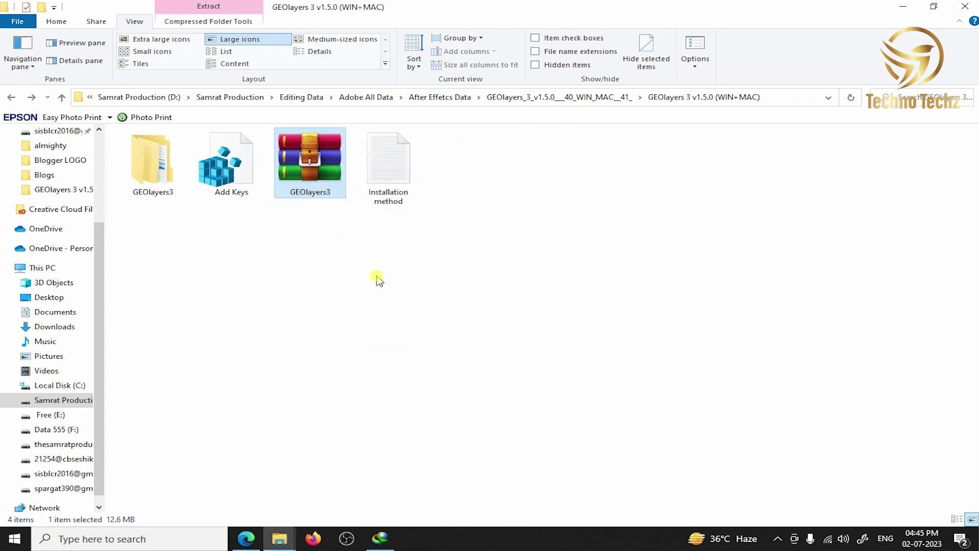
- Check the contents of the newly extracted GEOlayers3 folder and copy the inner GEOlayers3 folder
{"action": "double_click", "coordinate": [156, 178]}
{"action": "double_click", "coordinate": [162, 149]}
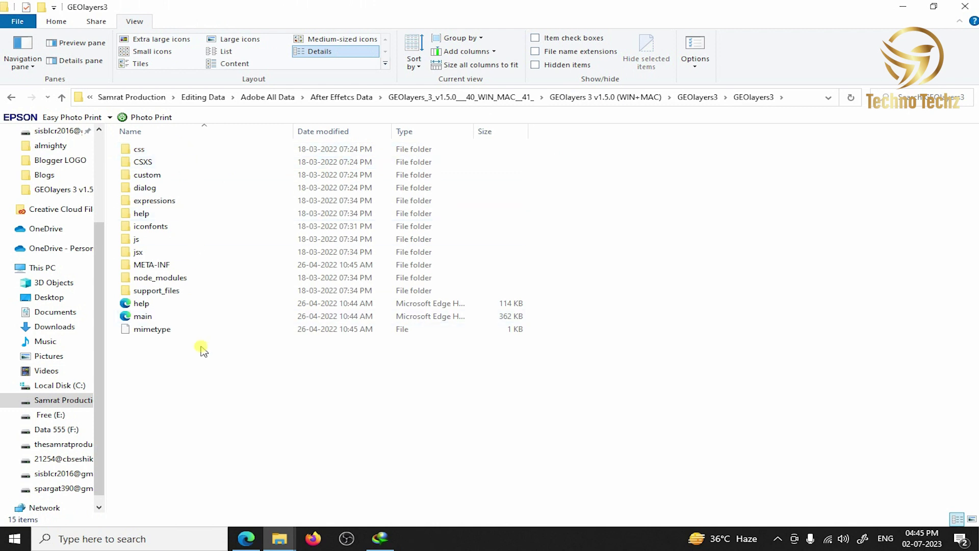
{"action": "left_click", "coordinate": [10, 98]}
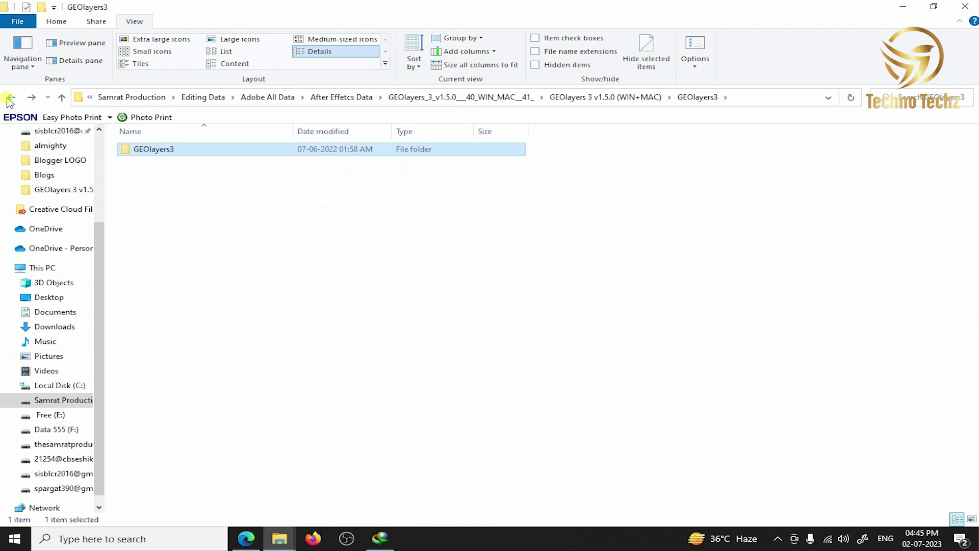
{"action": "left_click", "coordinate": [9, 99]}
{"action": "double_click", "coordinate": [170, 167]}
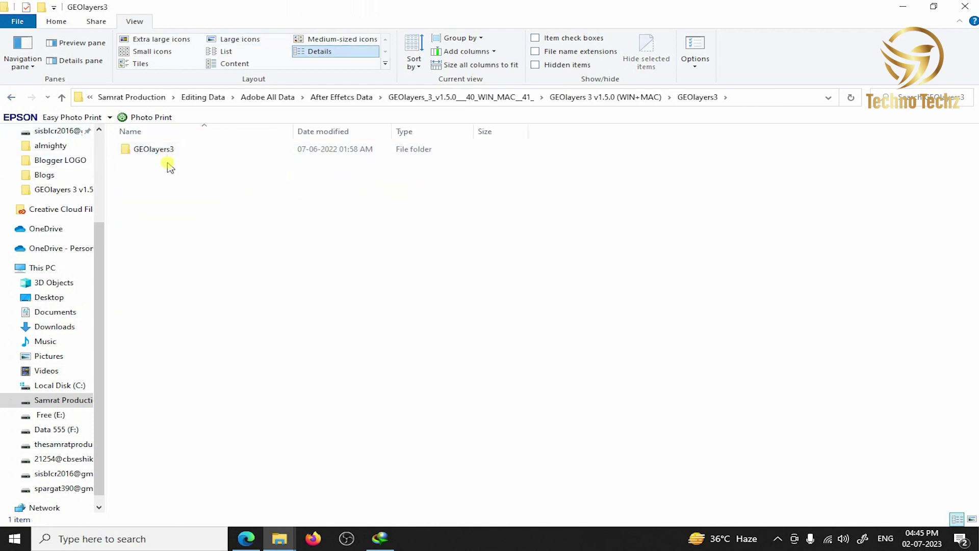
{"action": "left_click", "coordinate": [163, 152]}
{"action": "right_click", "coordinate": [163, 152]}
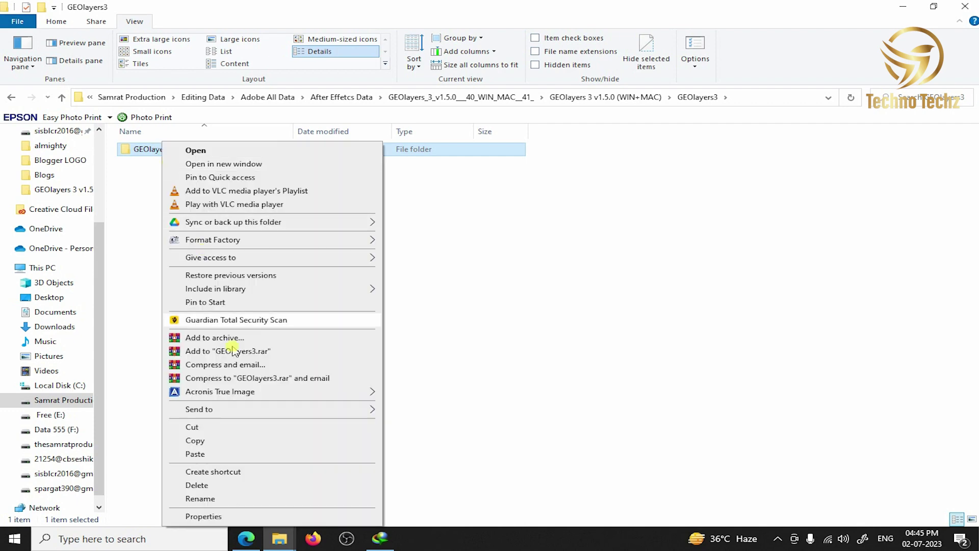
{"action": "left_click", "coordinate": [225, 439]}
- Paste the GEOlayers3 folder into the Adobe CEP extensions folder with administrator permission, and refresh the listing
{"action": "mouse_move", "coordinate": [283, 543]}
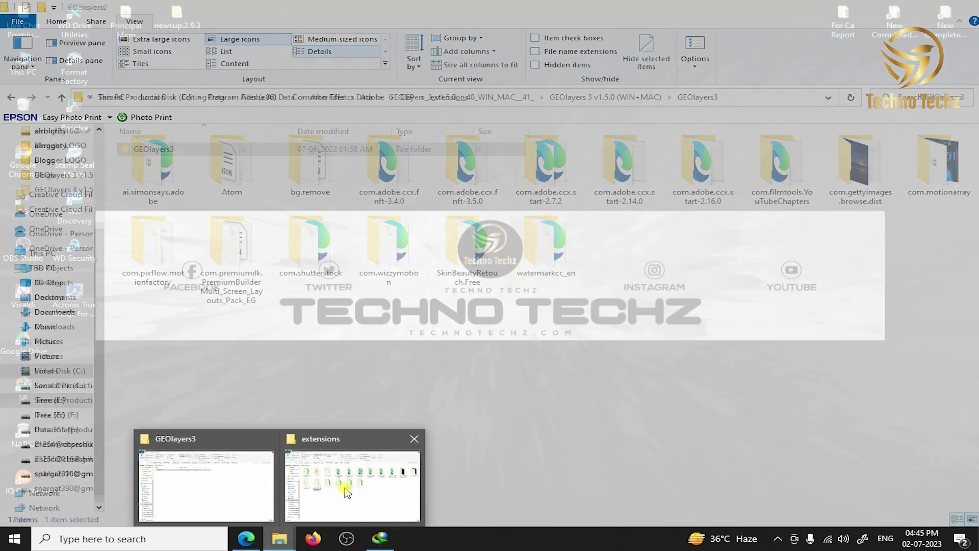
{"action": "left_click", "coordinate": [342, 482]}
{"action": "right_click", "coordinate": [476, 355]}
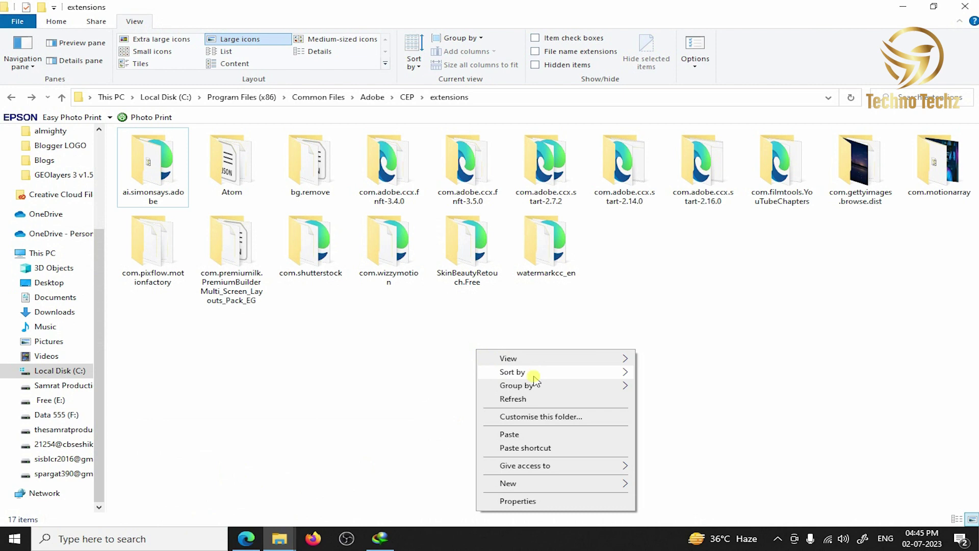
{"action": "left_click", "coordinate": [545, 434]}
{"action": "left_click", "coordinate": [448, 187]}
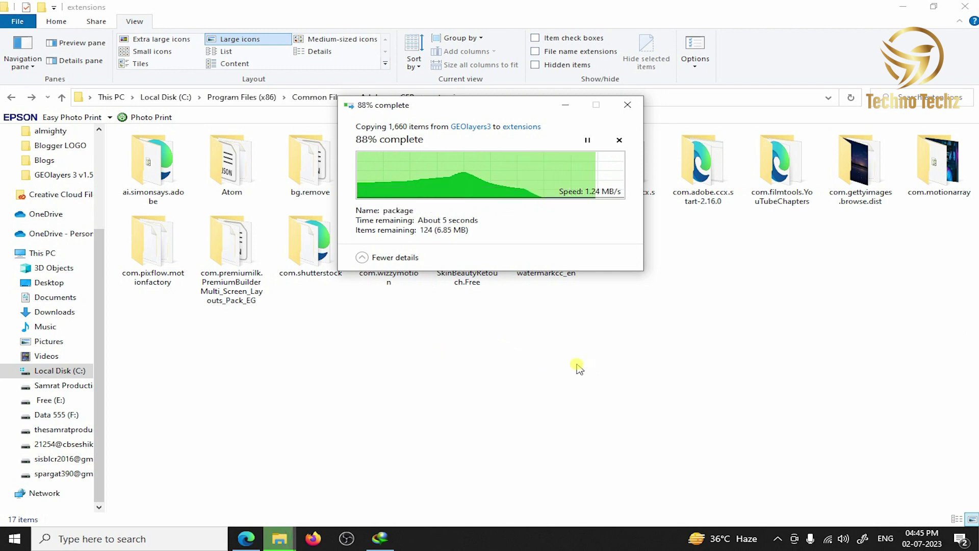
{"action": "right_click", "coordinate": [557, 375]}
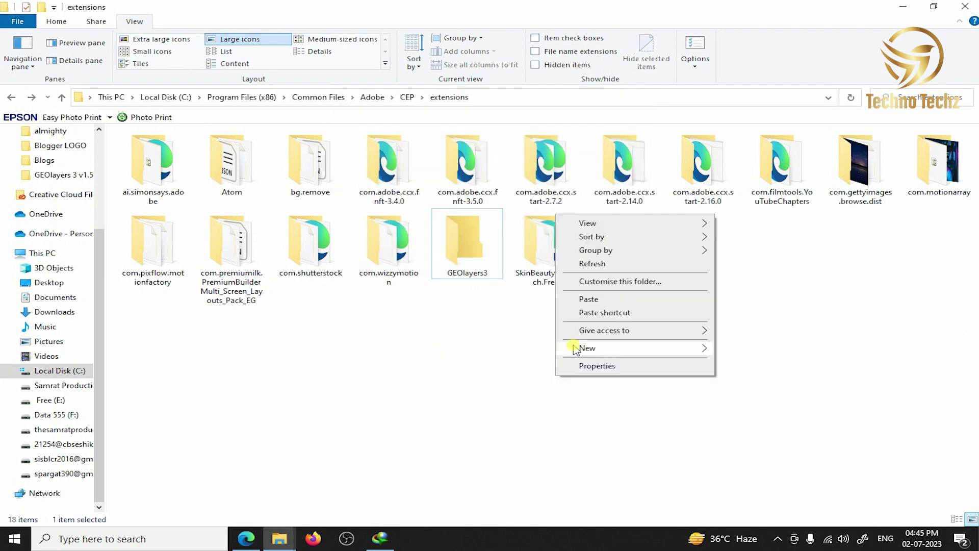
{"action": "left_click", "coordinate": [599, 264]}
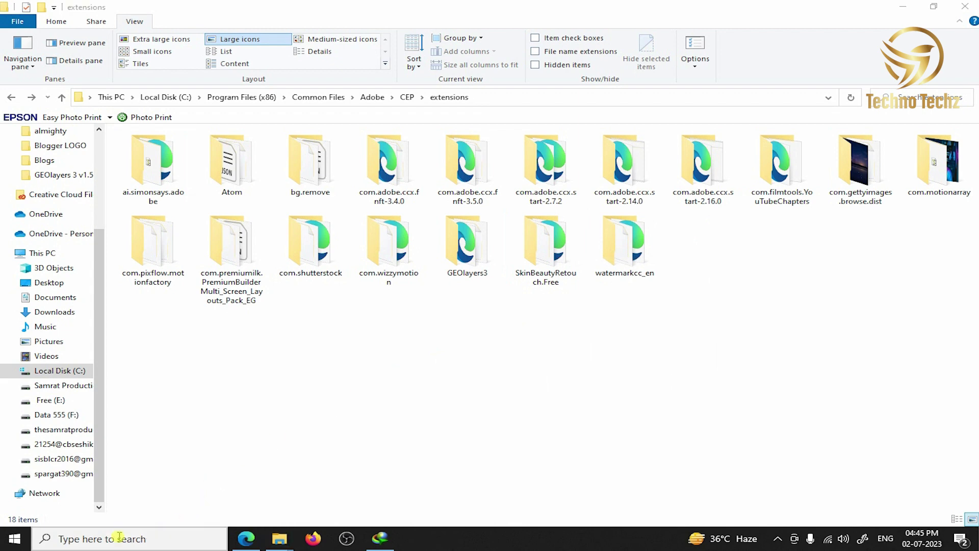
- Launch After Effects 2020 and close its Home screen
{"action": "left_click", "coordinate": [120, 537]}
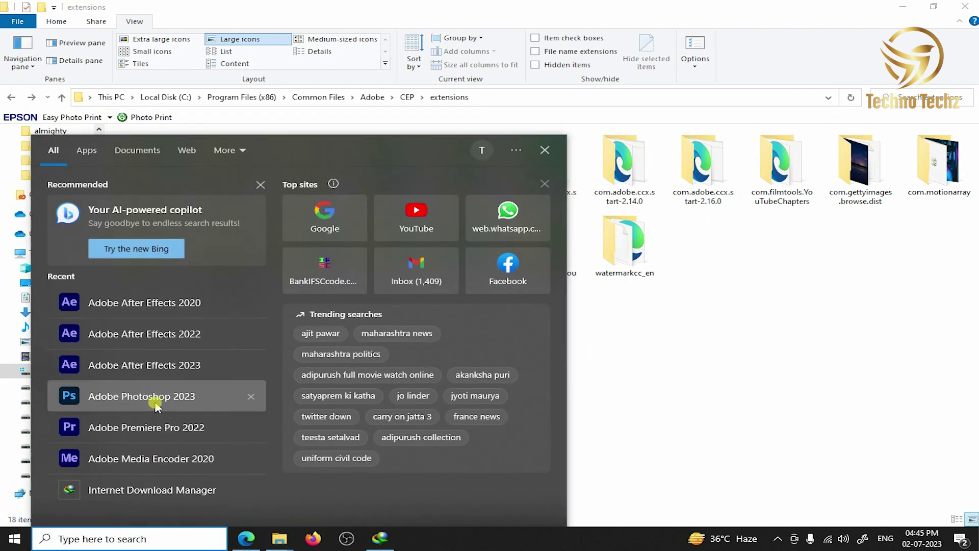
{"action": "left_click", "coordinate": [164, 315]}
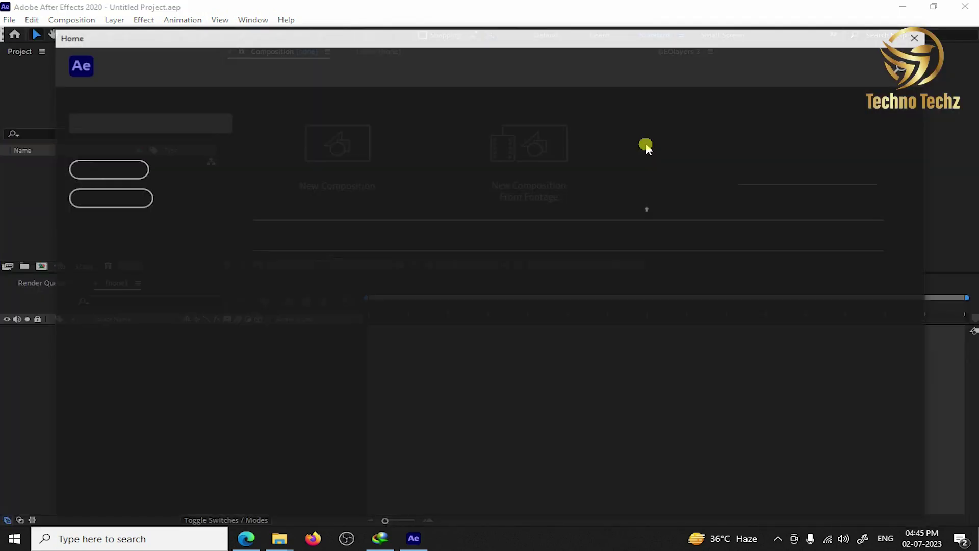
{"action": "left_click", "coordinate": [917, 37]}
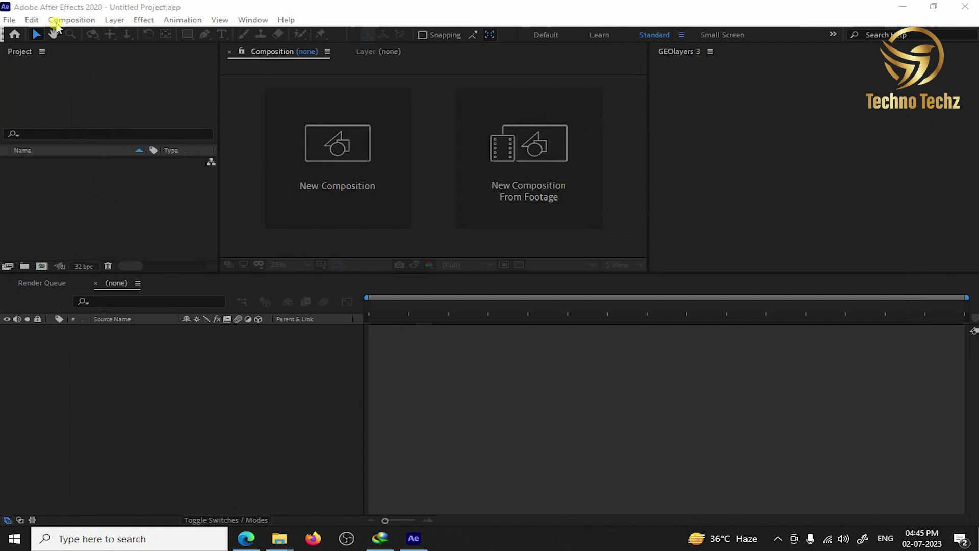
- Review the Scripting & Expressions preferences in After Effects 2020 for script file and network access, and accept them
{"action": "left_click", "coordinate": [32, 20]}
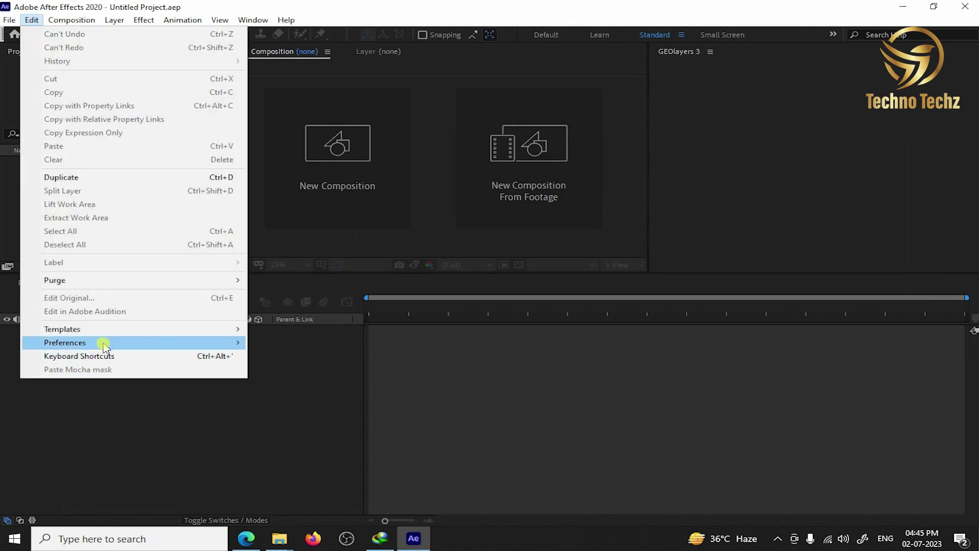
{"action": "mouse_move", "coordinate": [101, 341]}
{"action": "left_click", "coordinate": [313, 329]}
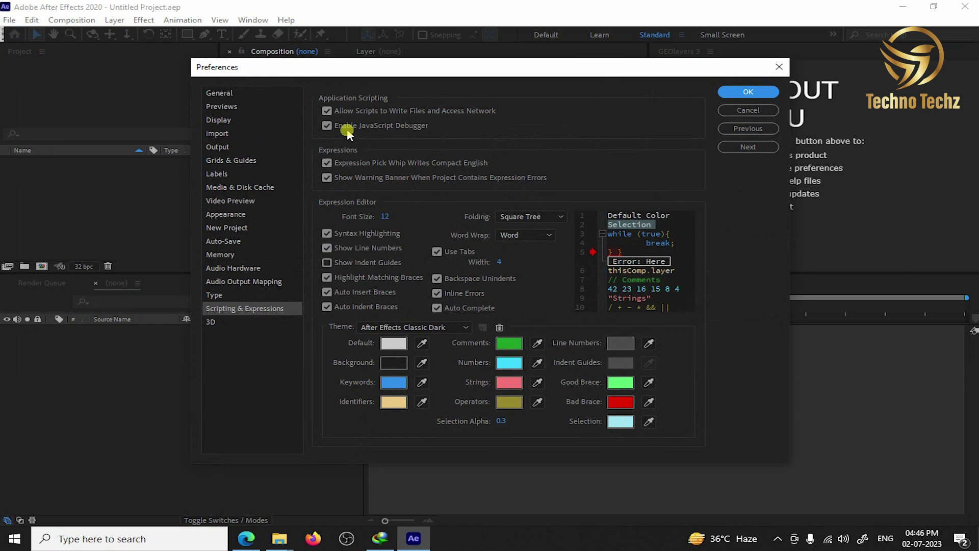
{"action": "left_click", "coordinate": [757, 92]}
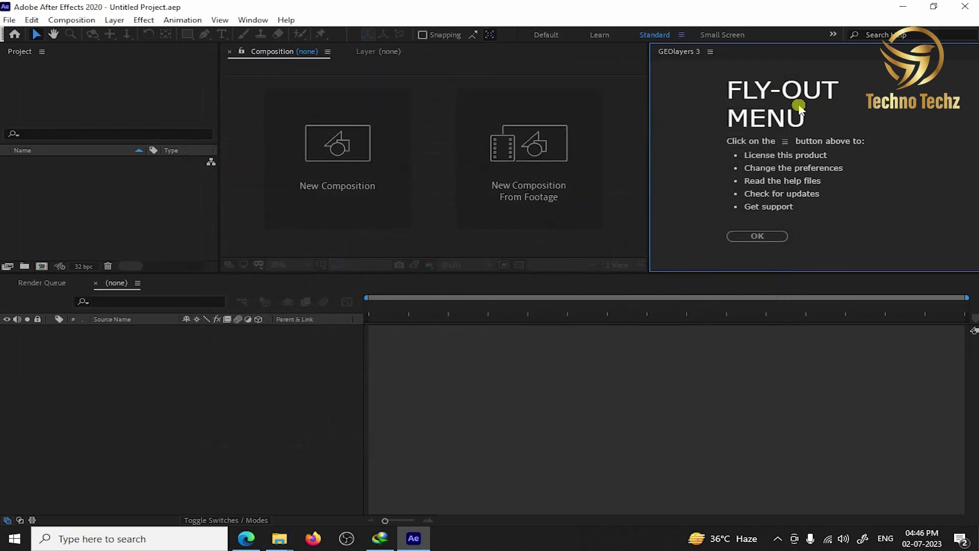
- Dismiss the fly-out menu introduction in the GEOlayers 3 panel and browse its sample projects
{"action": "left_click", "coordinate": [767, 236]}
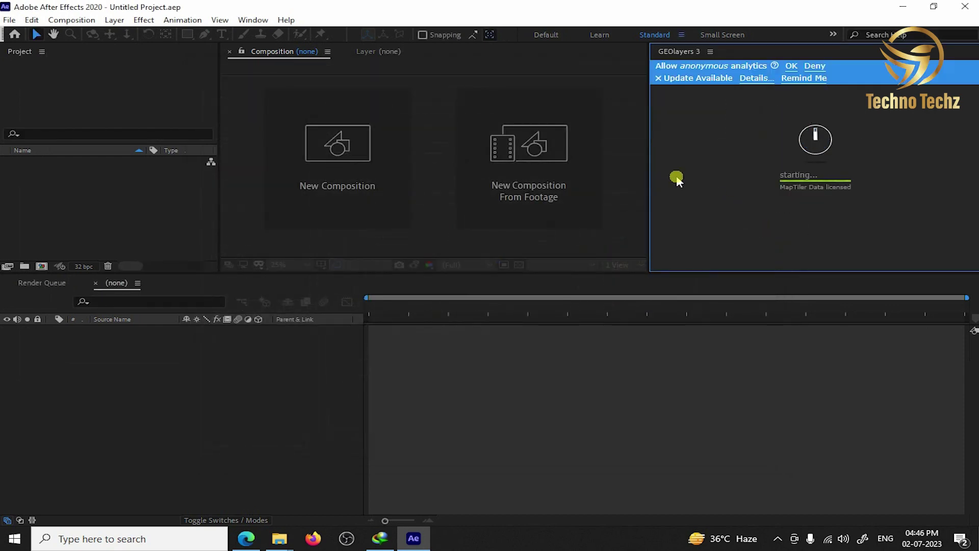
{"action": "left_click", "coordinate": [741, 183]}
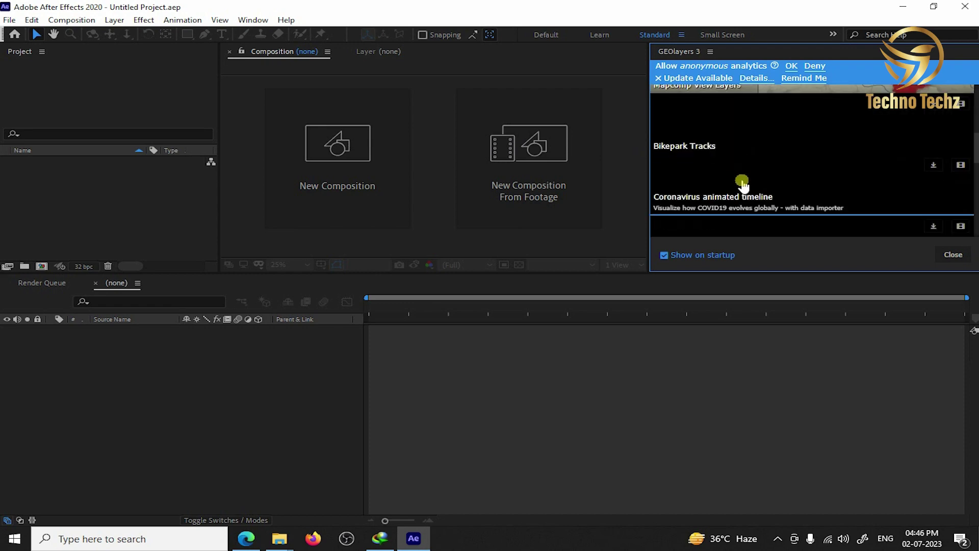
- Close After Effects 2020 and launch After Effects 2022
{"action": "left_click", "coordinate": [966, 6]}
{"action": "left_click", "coordinate": [155, 534]}
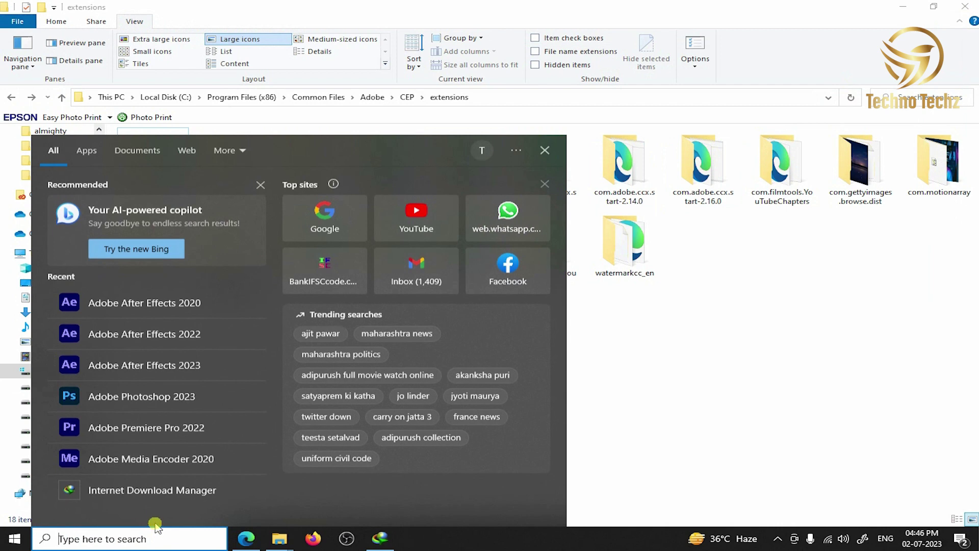
{"action": "left_click", "coordinate": [194, 340]}
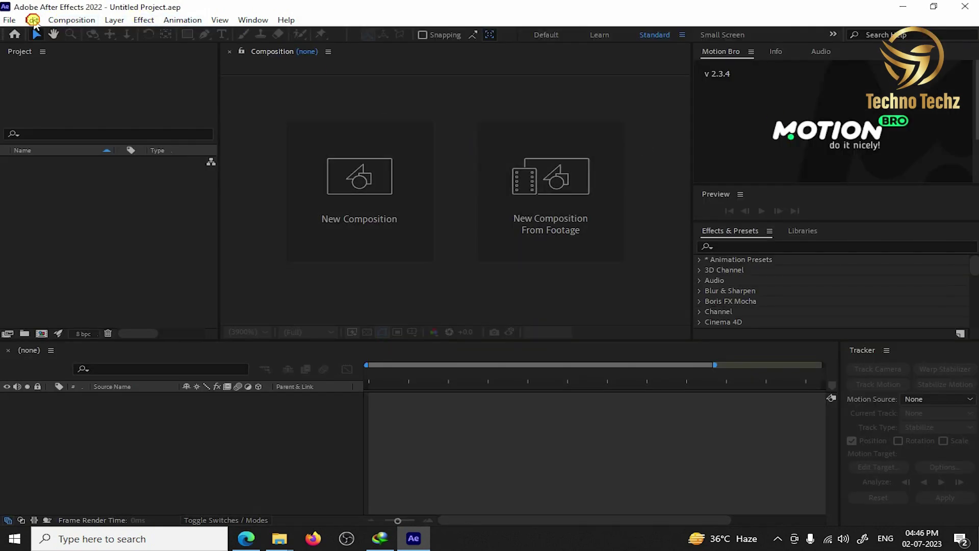
- Review the Scripting & Expressions preferences in After Effects 2022 for the application scripting permissions, and accept them
{"action": "left_click", "coordinate": [32, 21]}
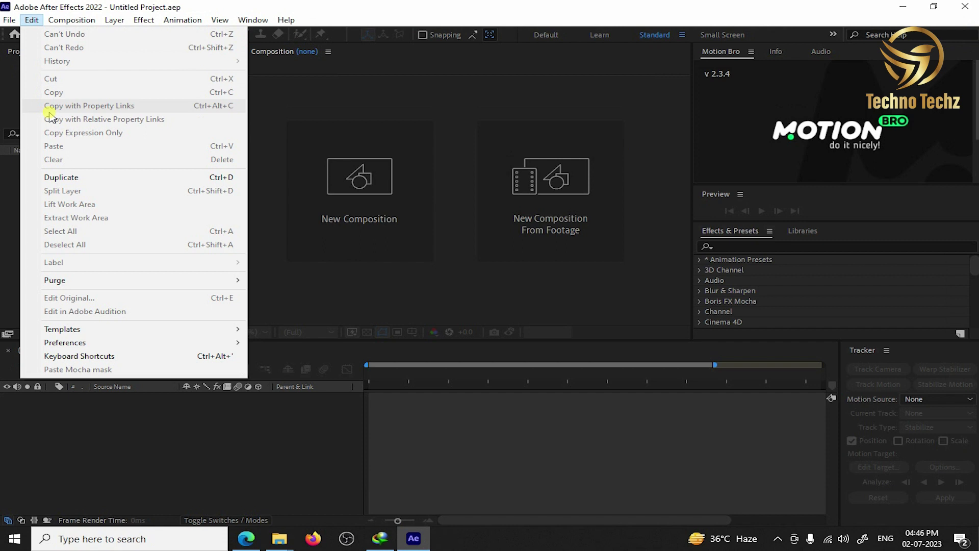
{"action": "mouse_move", "coordinate": [98, 347]}
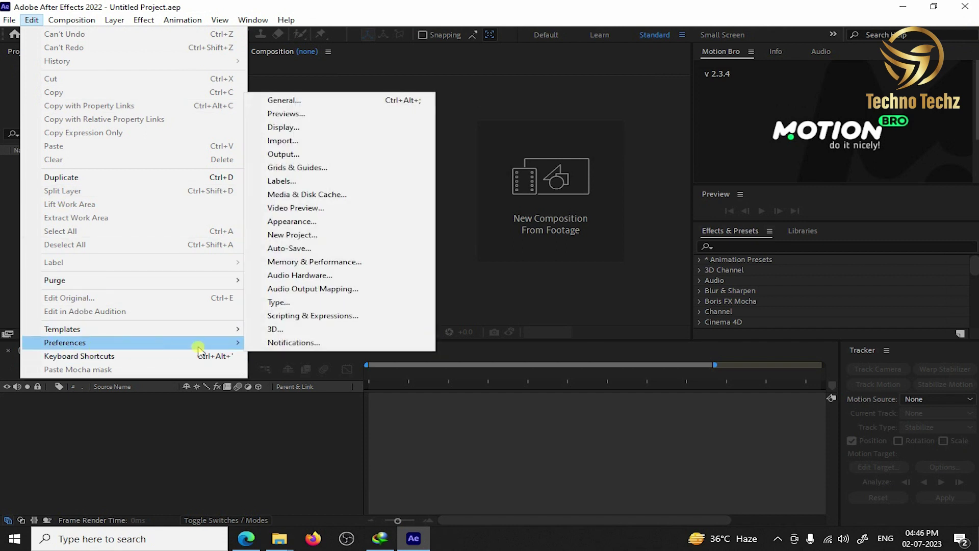
{"action": "left_click", "coordinate": [296, 316]}
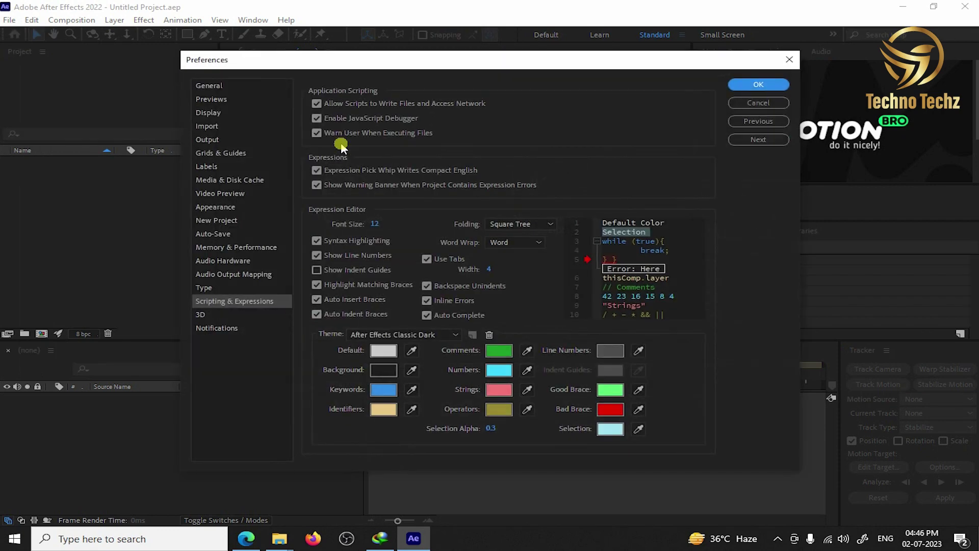
{"action": "left_click", "coordinate": [740, 85]}
- Open the GEOlayers 3 extension in After Effects 2022, dismiss its introduction, browse the sample projects, and close the panel
{"action": "left_click", "coordinate": [254, 20]}
{"action": "mouse_move", "coordinate": [282, 68]}
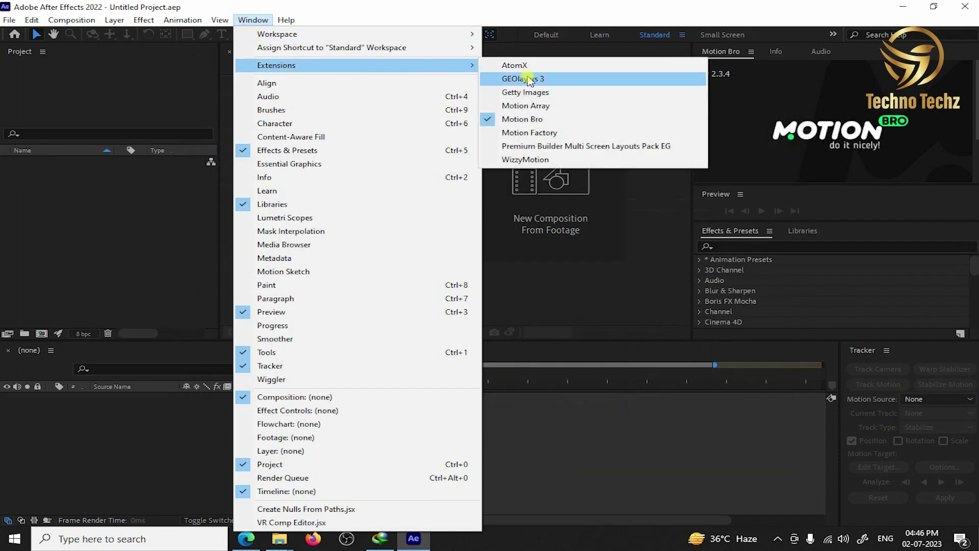
{"action": "left_click", "coordinate": [527, 81]}
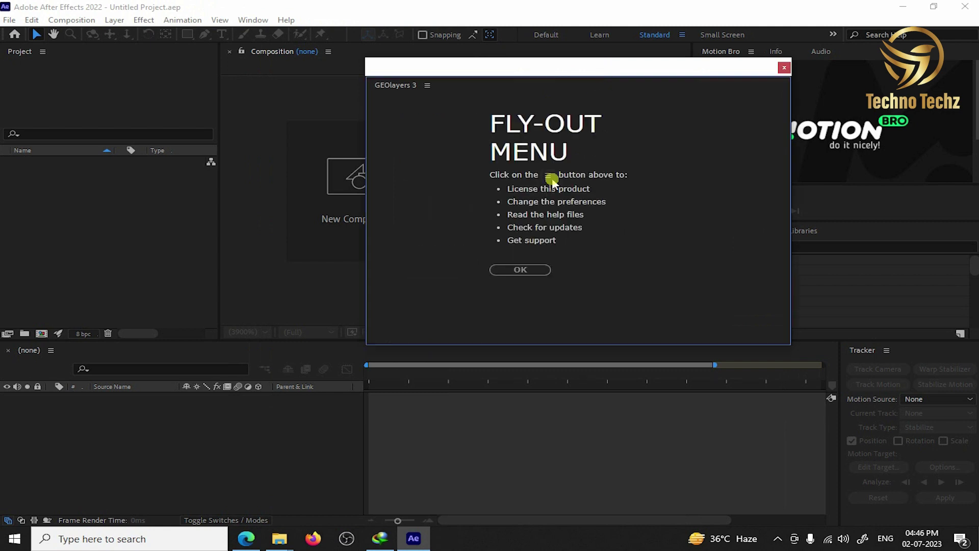
{"action": "left_click", "coordinate": [520, 271]}
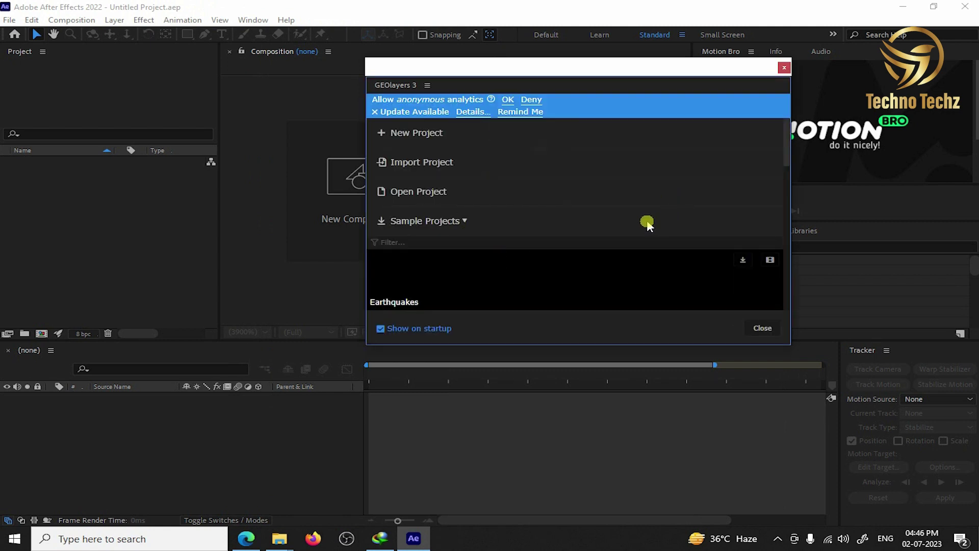
{"action": "scroll", "coordinate": [648, 222], "scroll_direction": "down", "scroll_amount": 5}
{"action": "scroll", "coordinate": [647, 223], "scroll_direction": "down", "scroll_amount": 4}
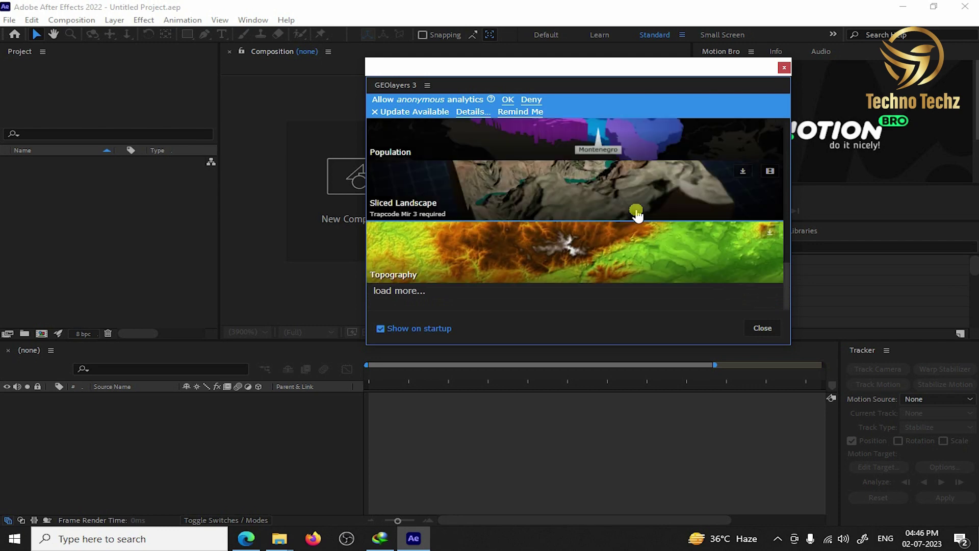
{"action": "left_click", "coordinate": [784, 67]}
- Close After Effects 2022 and launch After Effects 2023
{"action": "left_click", "coordinate": [965, 7]}
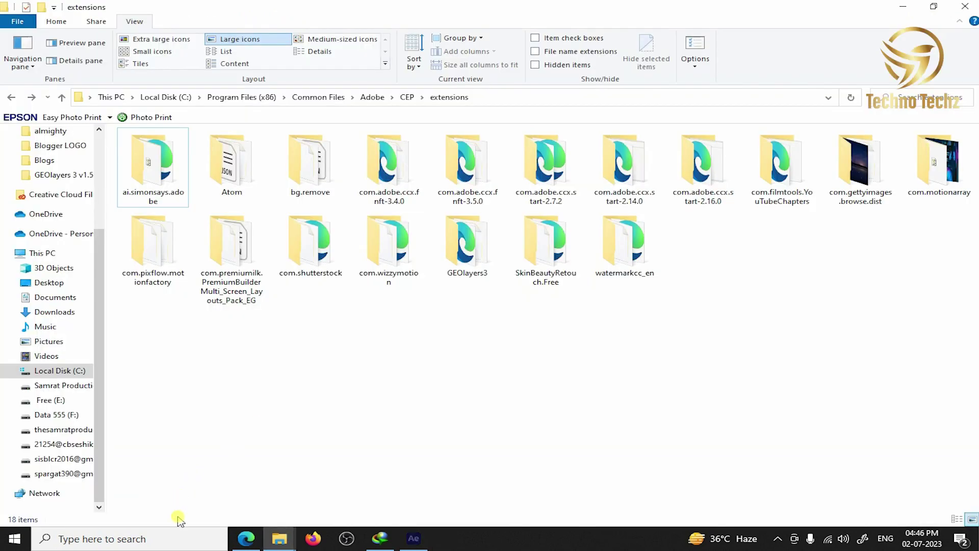
{"action": "left_click", "coordinate": [157, 545]}
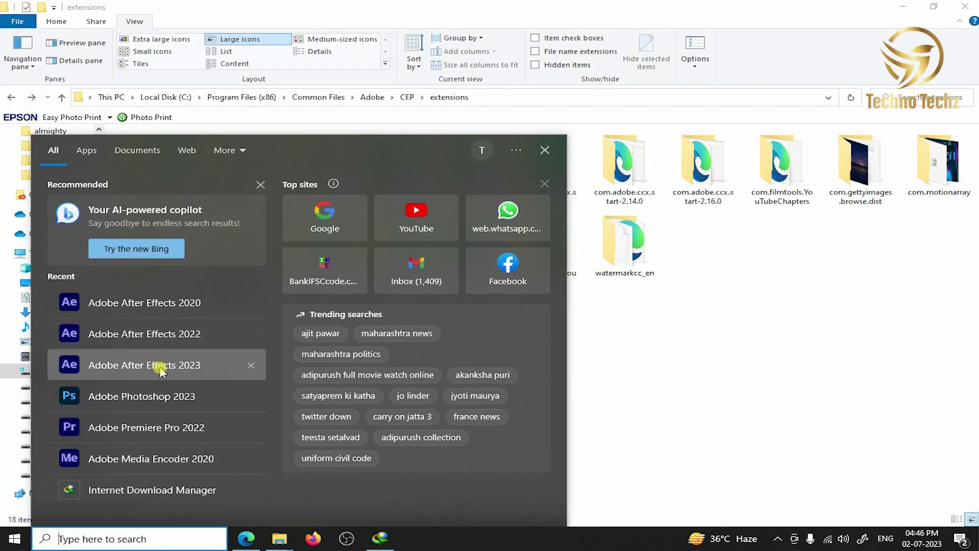
{"action": "left_click", "coordinate": [182, 366]}
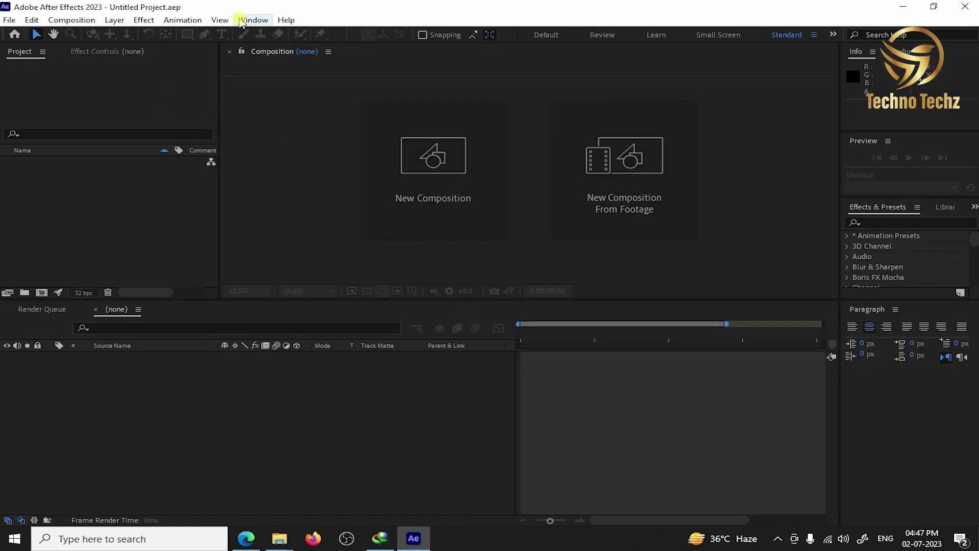
- Open the GEOlayers 3 extension in After Effects 2023 and dismiss its introduction
{"action": "left_click", "coordinate": [253, 20]}
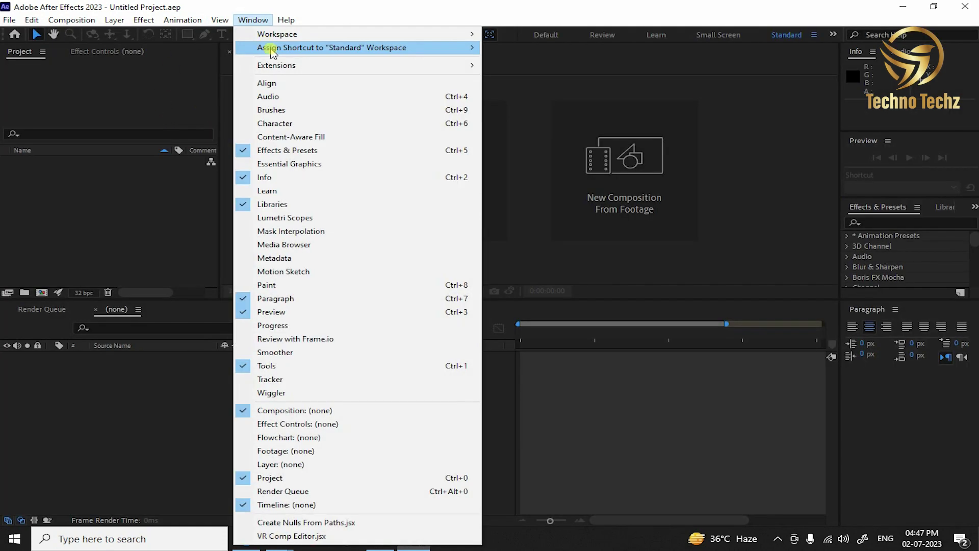
{"action": "mouse_move", "coordinate": [303, 62]}
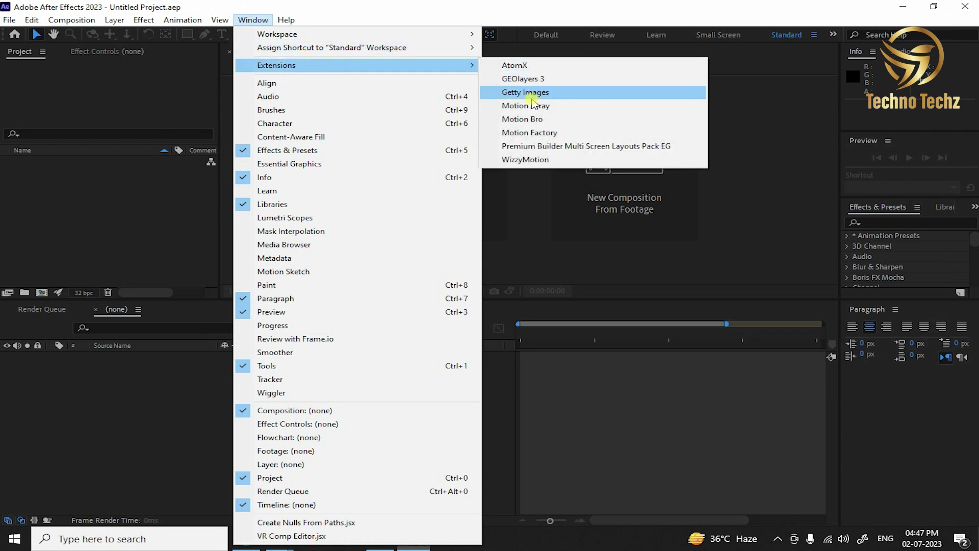
{"action": "left_click", "coordinate": [550, 80]}
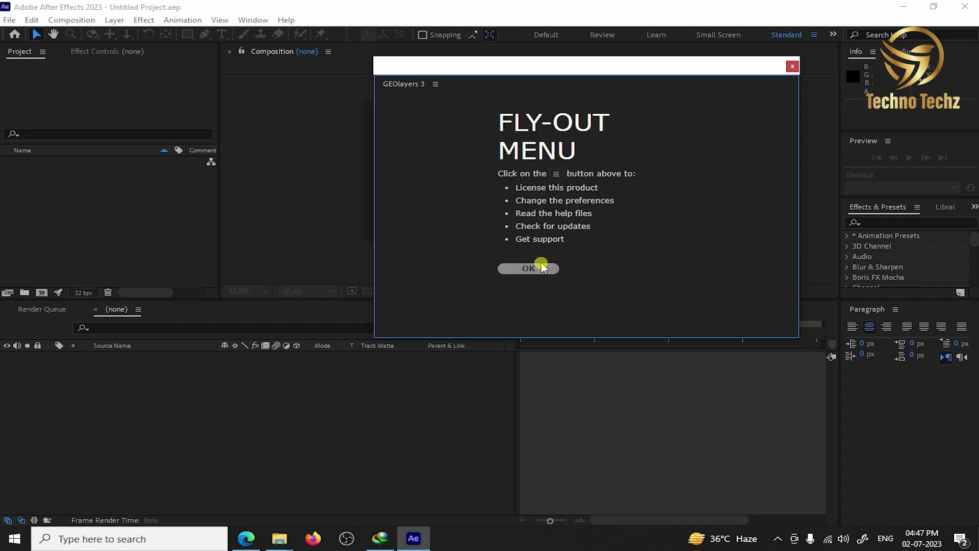
{"action": "left_click", "coordinate": [549, 269]}
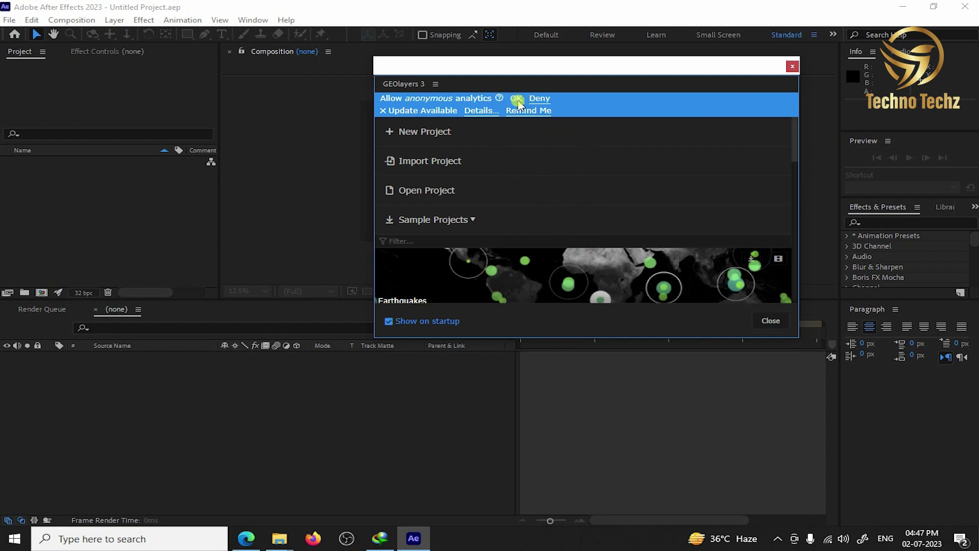
- Allow anonymous analytics in GEOlayers 3 and skip the available update version
{"action": "left_click", "coordinate": [517, 101]}
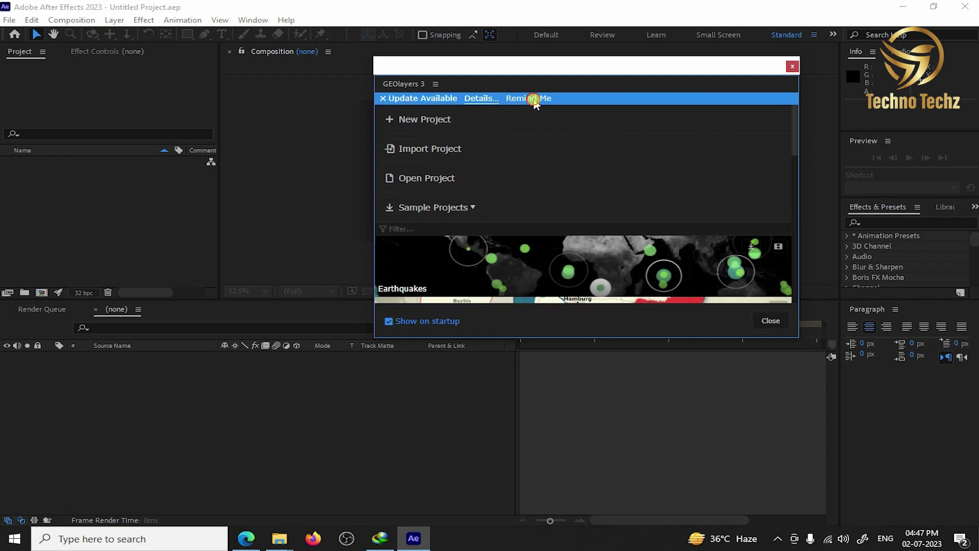
{"action": "left_click", "coordinate": [534, 100]}
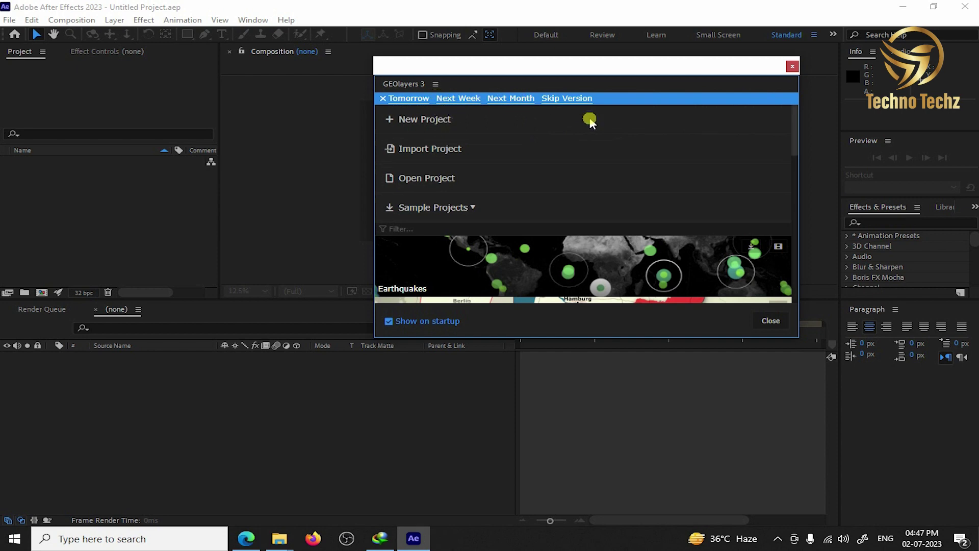
{"action": "left_click", "coordinate": [554, 100]}
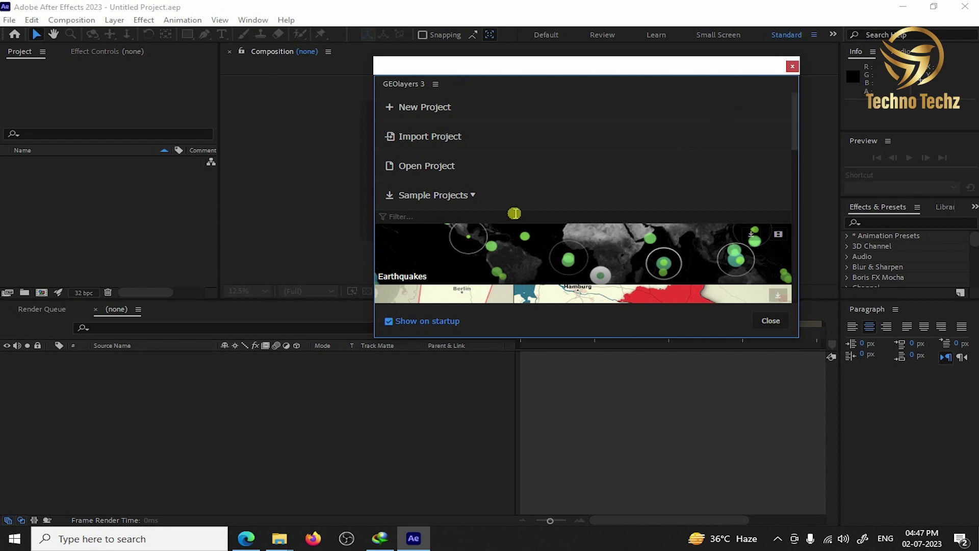
- Download and open the Roborace sample project from GEOlayers 3, accepting default substitution for the missing font
{"action": "scroll", "coordinate": [553, 222], "scroll_direction": "down", "scroll_amount": 5}
{"action": "scroll", "coordinate": [553, 222], "scroll_direction": "down", "scroll_amount": 2}
{"action": "left_click", "coordinate": [586, 179]}
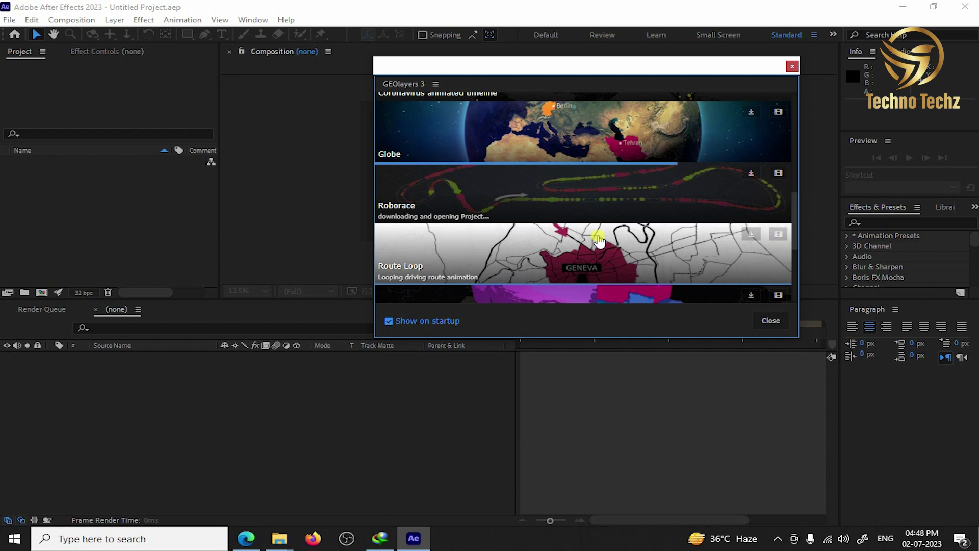
{"action": "scroll", "coordinate": [600, 225], "scroll_direction": "up", "scroll_amount": 5}
{"action": "scroll", "coordinate": [600, 217], "scroll_direction": "up", "scroll_amount": 3}
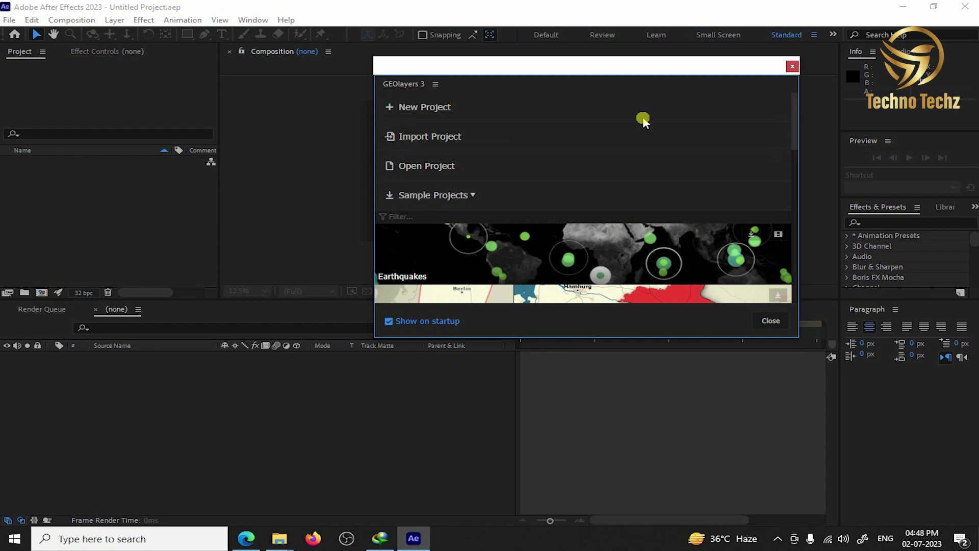
{"action": "scroll", "coordinate": [682, 210], "scroll_direction": "down", "scroll_amount": 10}
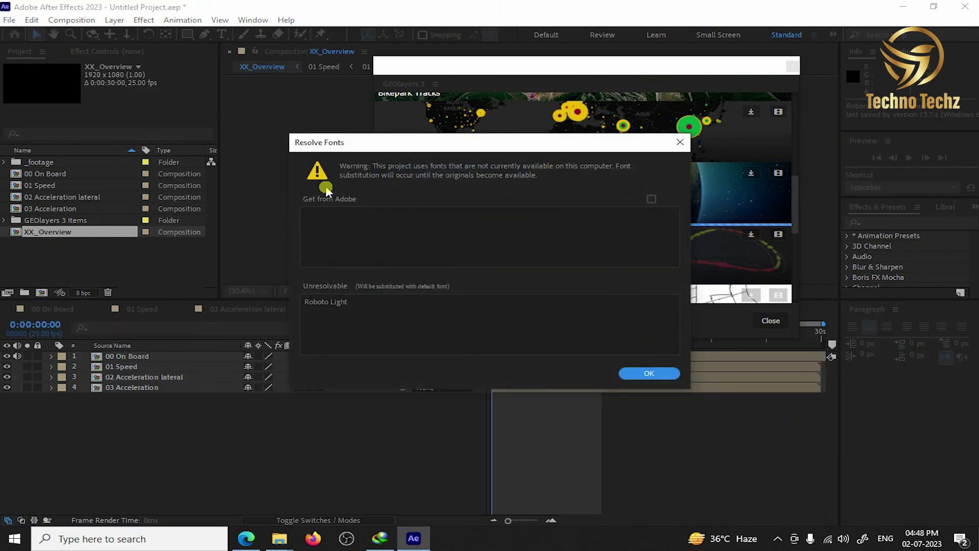
{"action": "left_click", "coordinate": [399, 311]}
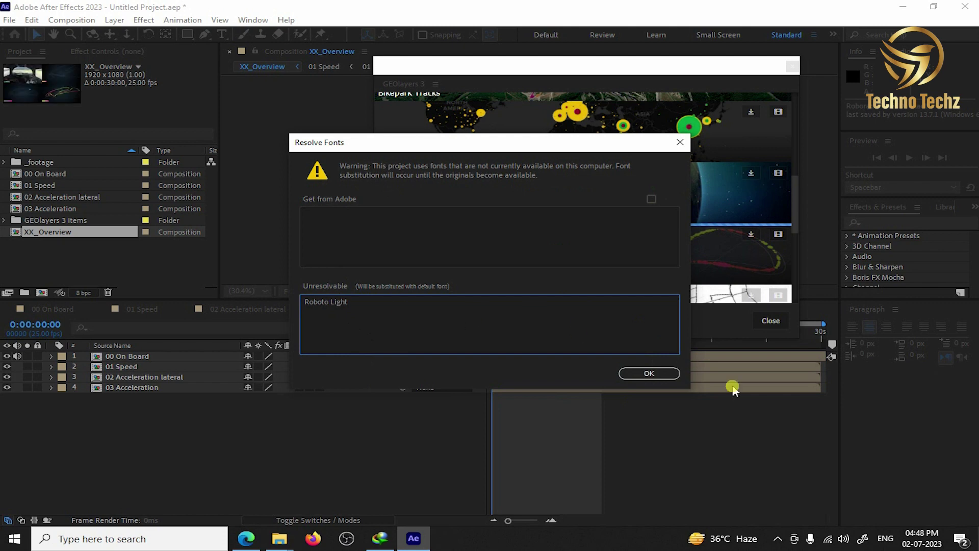
{"action": "left_click", "coordinate": [658, 374]}
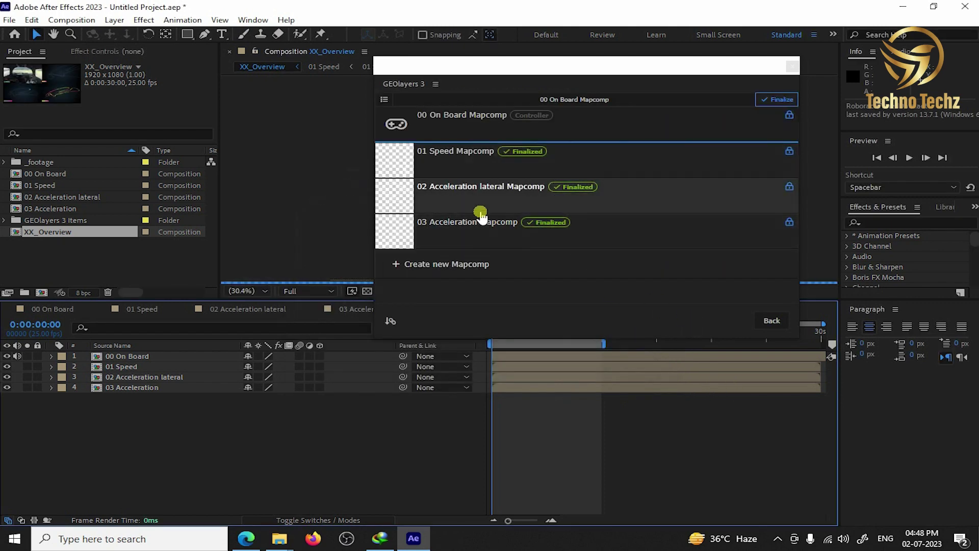